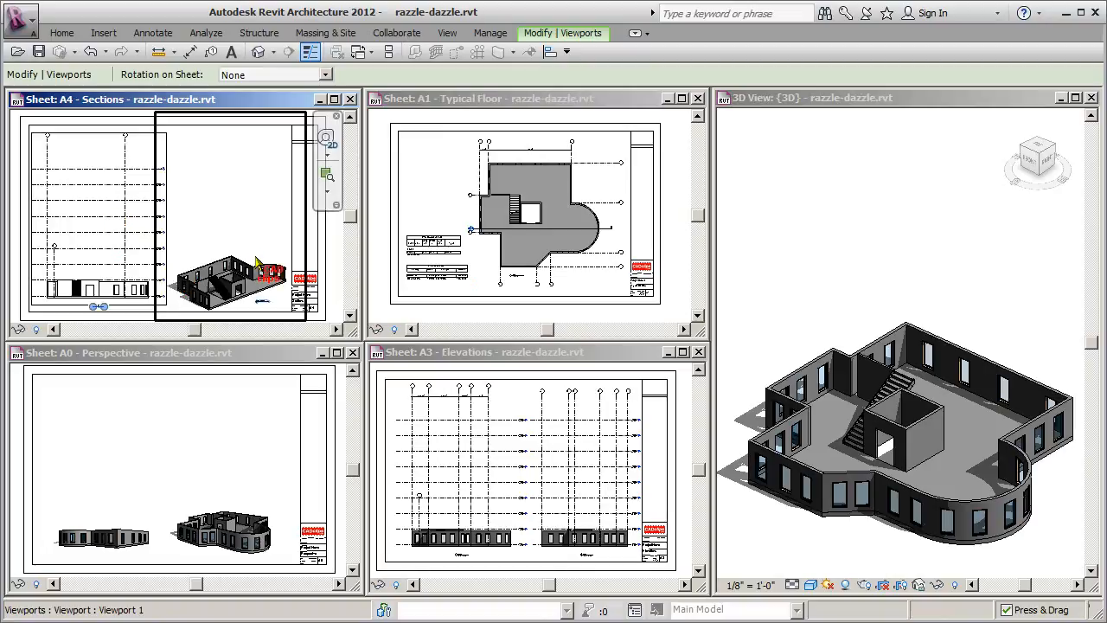
# Step: Look over the viewports on the Sections, Perspective, Elevations and Typical Floor sheets
pyautogui.click(248, 443)
pyautogui.click(98, 452)
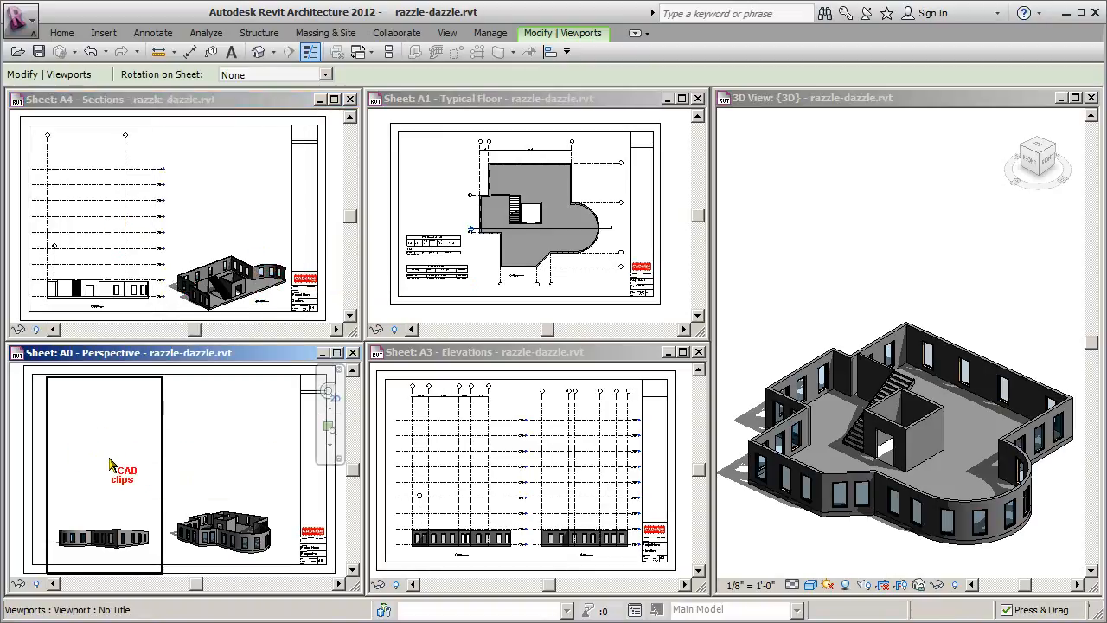
pyautogui.click(576, 463)
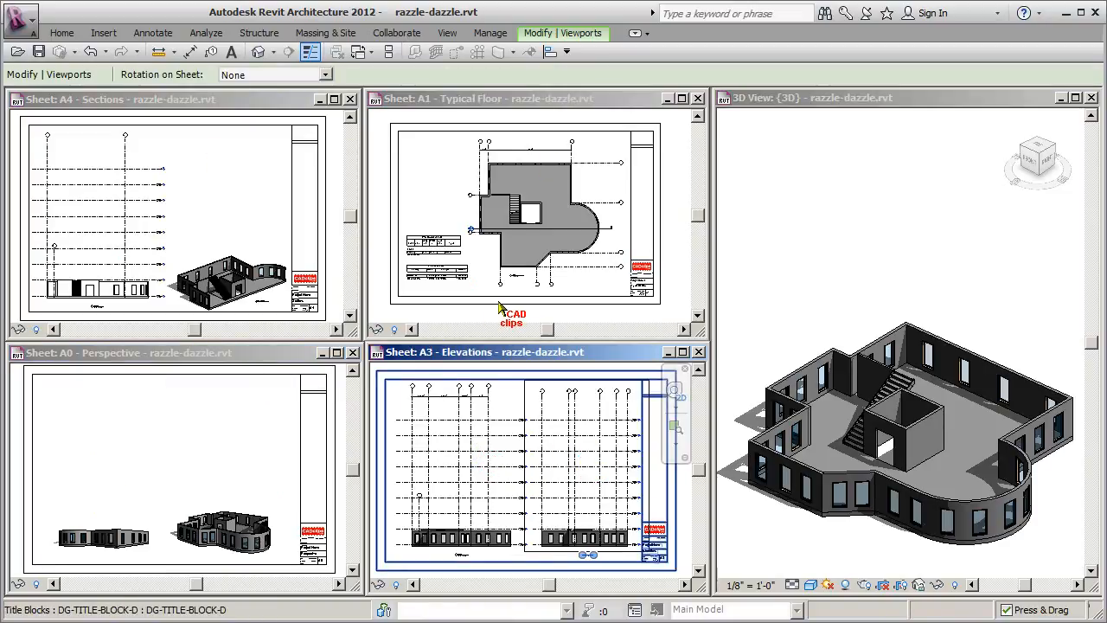
pyautogui.click(501, 250)
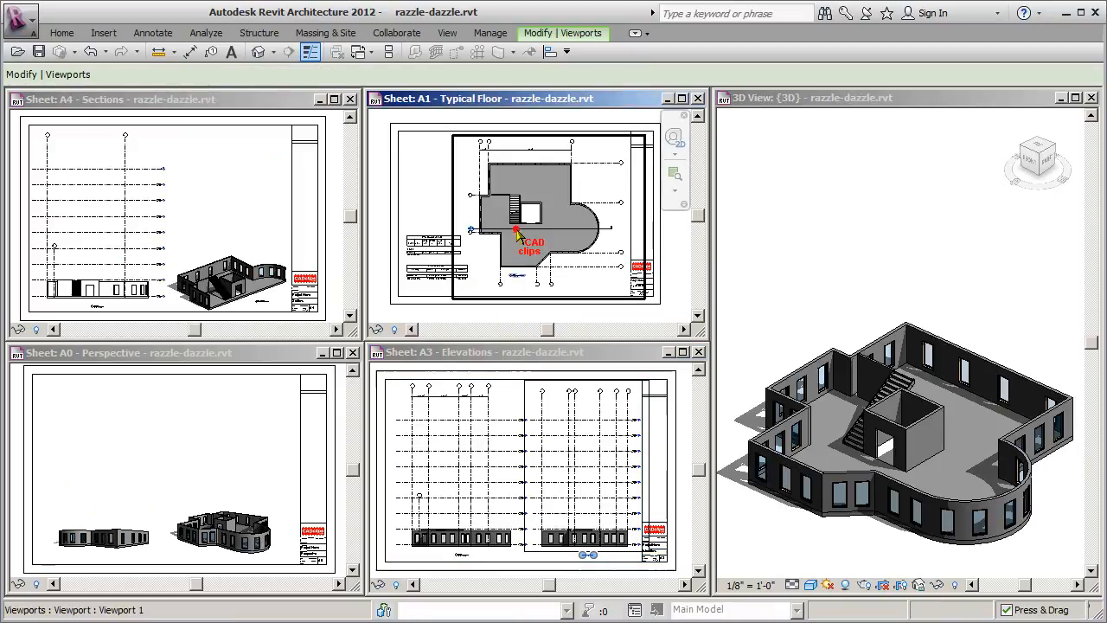
pyautogui.click(264, 275)
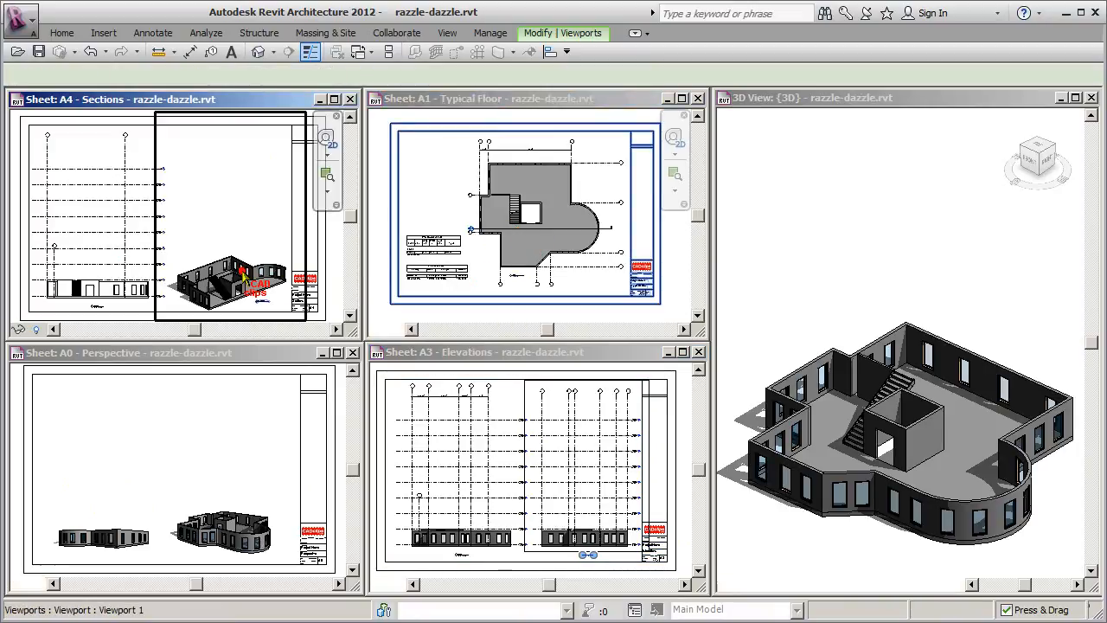
# Step: Delete the interior wall beside the staircase in the 3D view
pyautogui.click(874, 525)
pyautogui.scroll(-2, 874, 524)
pyautogui.moveTo(874, 525); pyautogui.dragTo(871, 530, button='middle')
pyautogui.scroll(2, 871, 520)
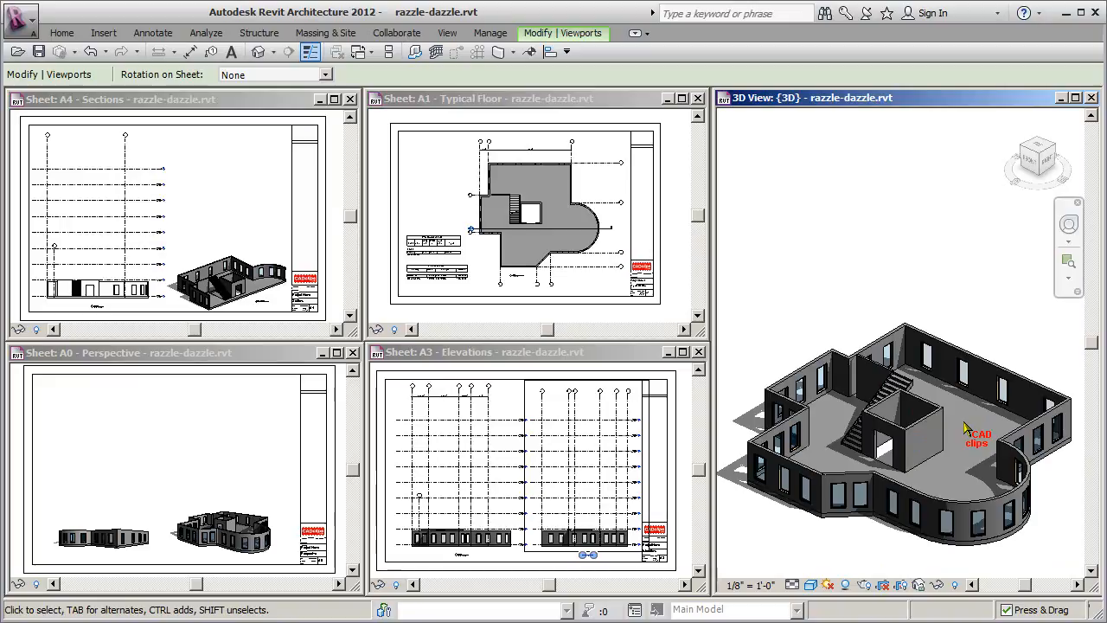
pyautogui.click(878, 381)
pyautogui.press('Escape')
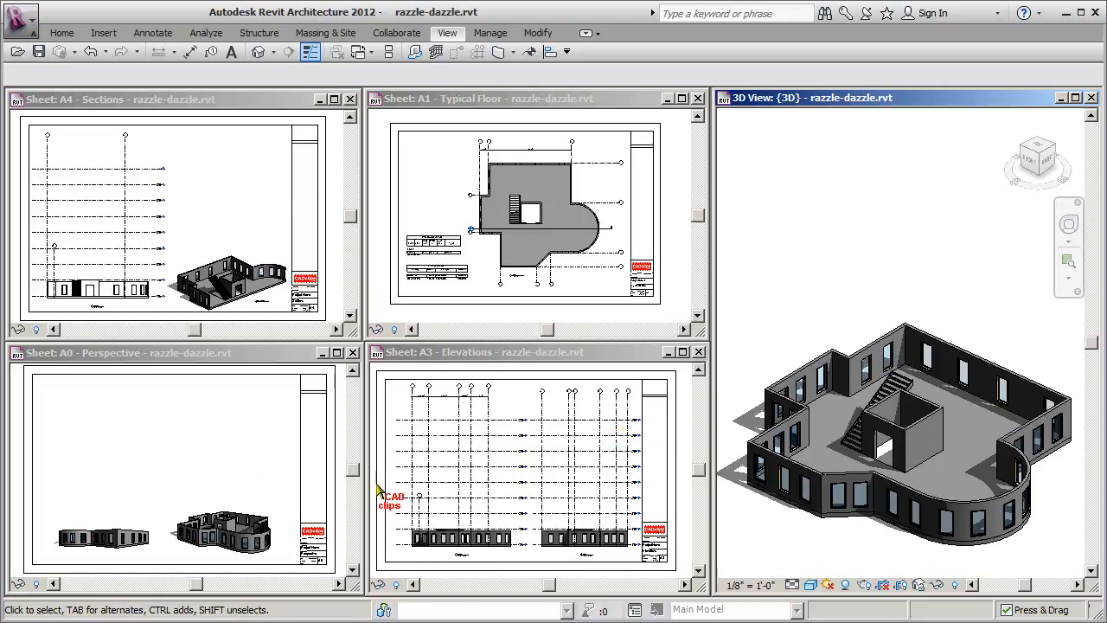
# Step: Widen the Height and Width columns of the window schedule on the Typical Floor sheet so each heading fits on one line
pyautogui.scroll(5, 430, 241)
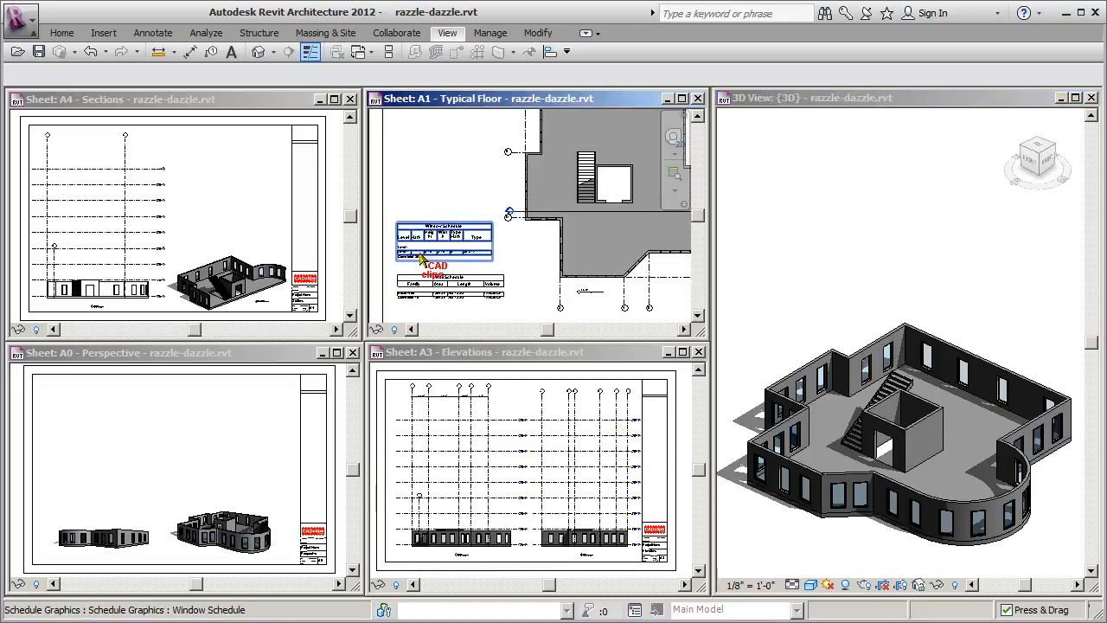
pyautogui.scroll(5, 506, 246)
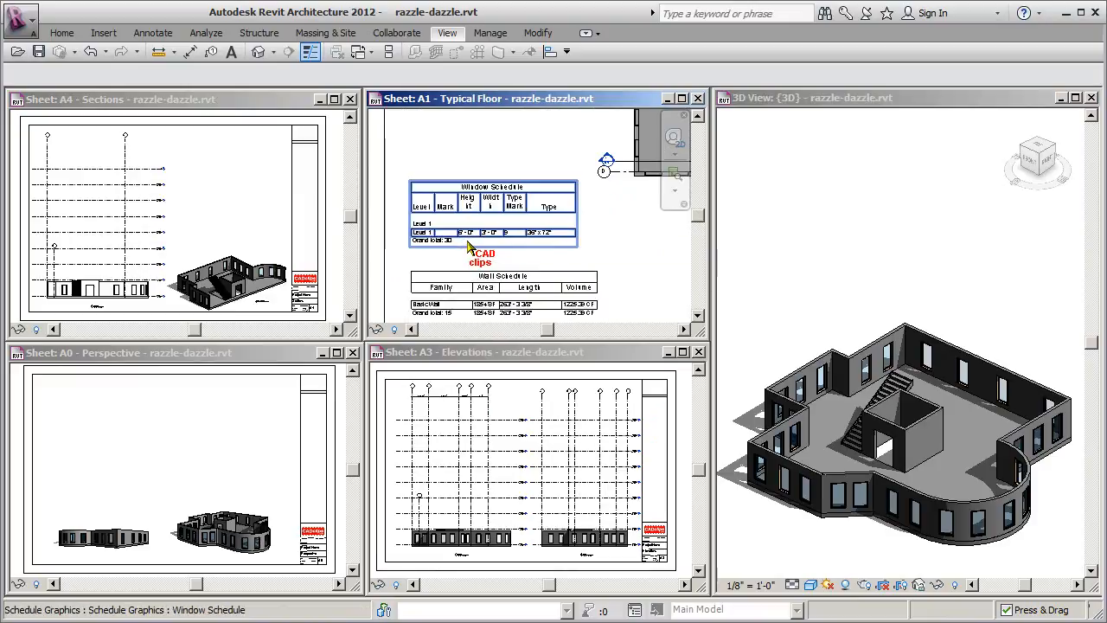
pyautogui.moveTo(476, 219); pyautogui.dragTo(478, 229, button='middle')
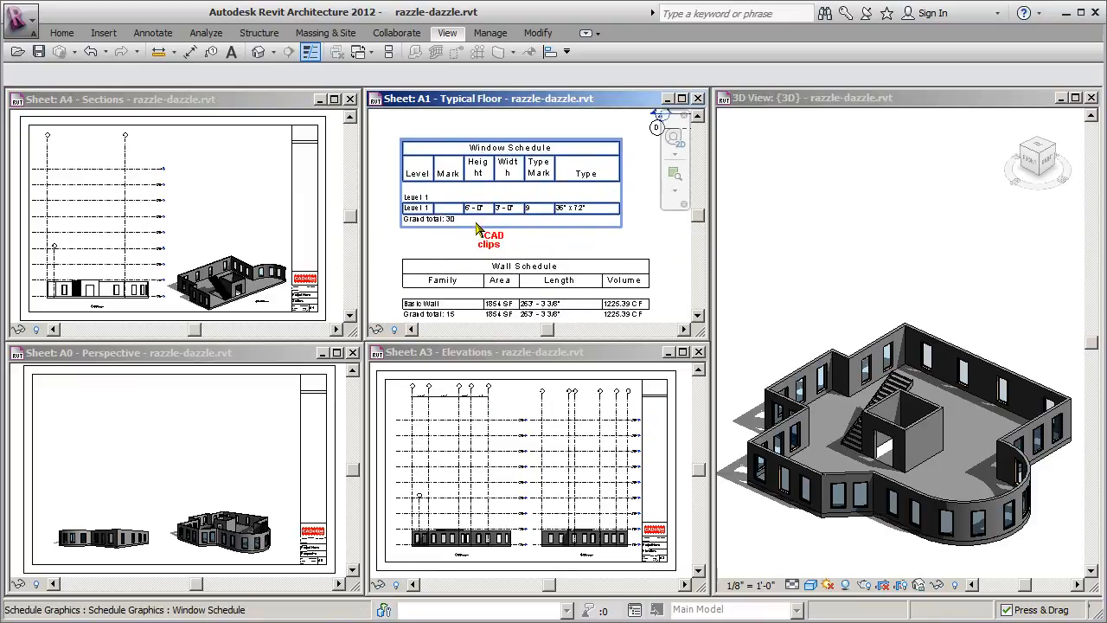
pyautogui.scroll(3, 524, 219)
pyautogui.moveTo(524, 219); pyautogui.dragTo(553, 234, button='middle')
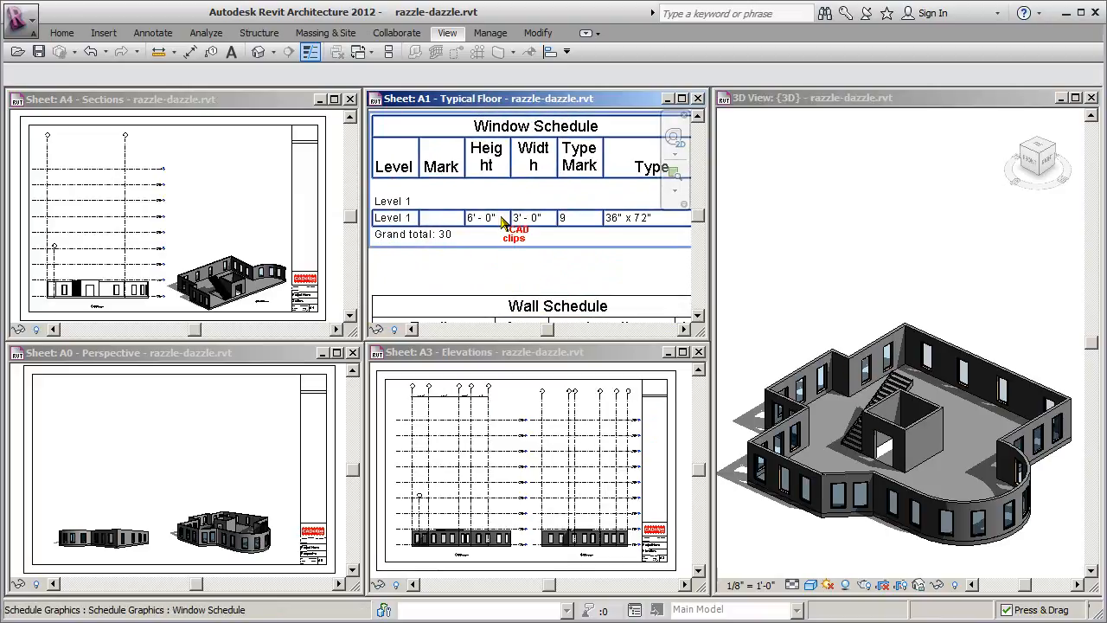
pyautogui.moveTo(506, 149); pyautogui.dragTo(574, 122)
pyautogui.click(591, 256)
# Step: Examine the window schedule's grand total and the wall schedule's area, length and volume figures on the Typical Floor sheet
pyautogui.scroll(-2, 571, 268)
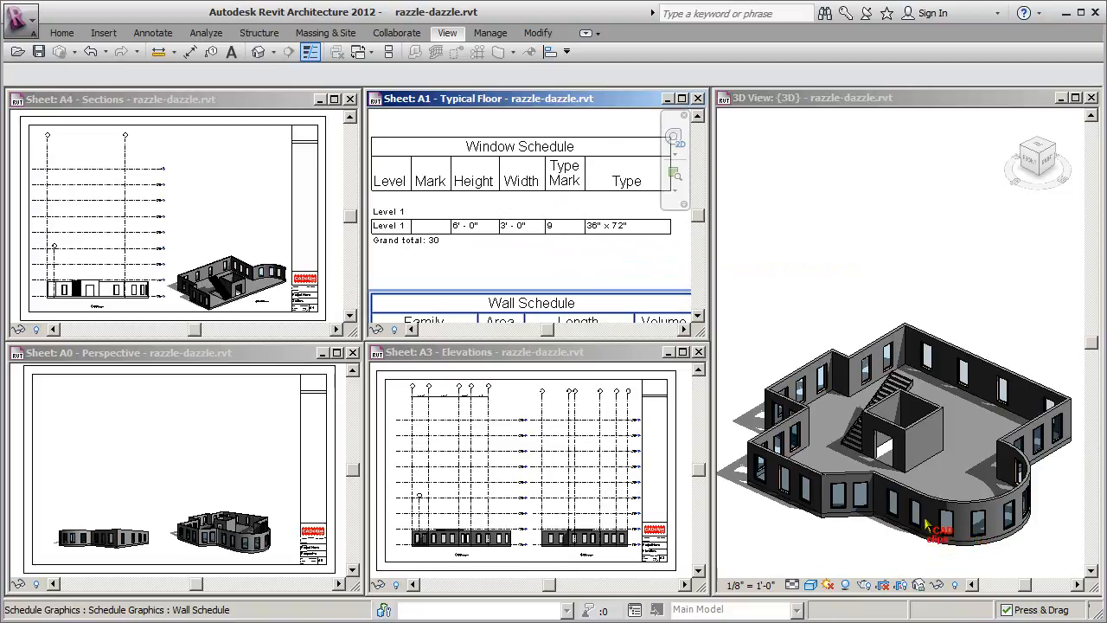
pyautogui.moveTo(489, 266); pyautogui.dragTo(508, 268, button='middle')
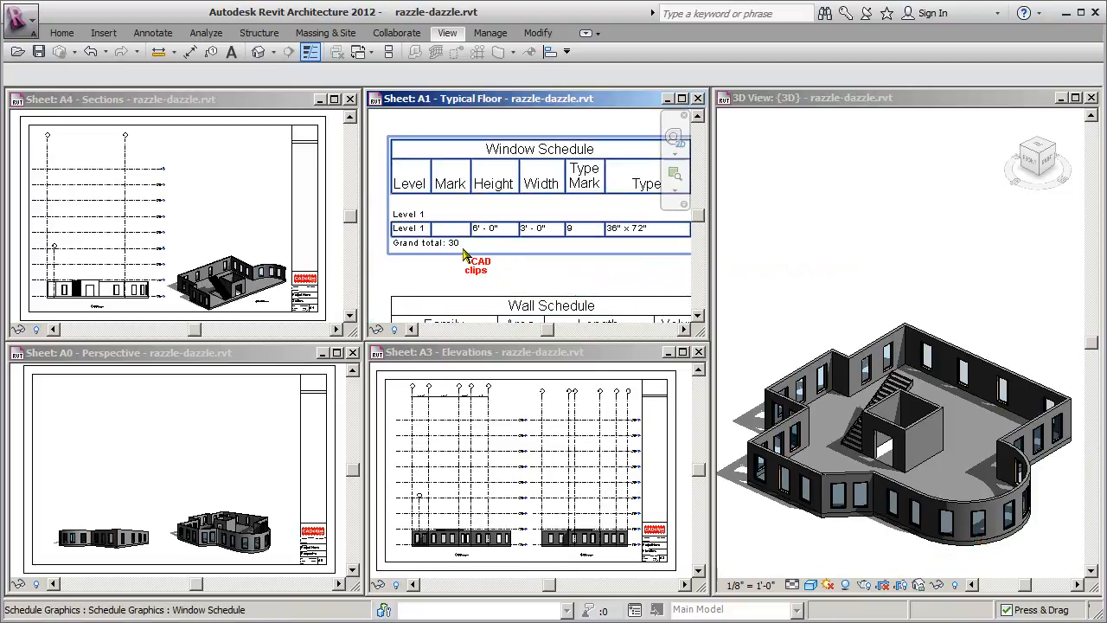
pyautogui.scroll(2, 451, 254)
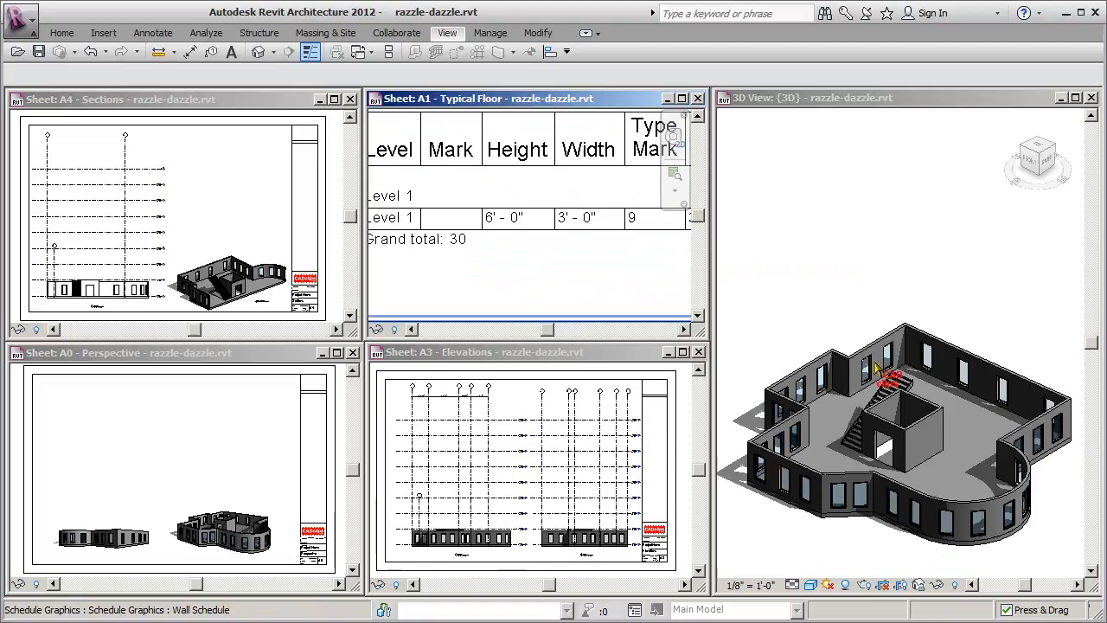
pyautogui.scroll(-3, 540, 277)
pyautogui.scroll(1, 550, 275)
pyautogui.moveTo(560, 274); pyautogui.dragTo(564, 212, button='middle')
pyautogui.scroll(-1, 565, 214)
pyautogui.scroll(1, 496, 288)
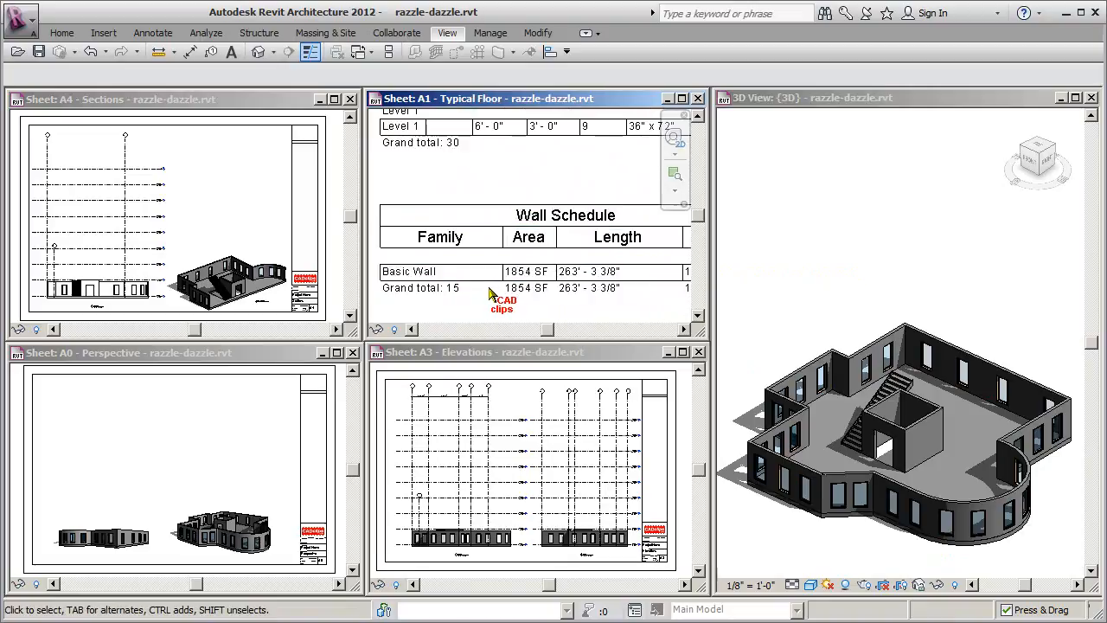
pyautogui.scroll(1, 544, 275)
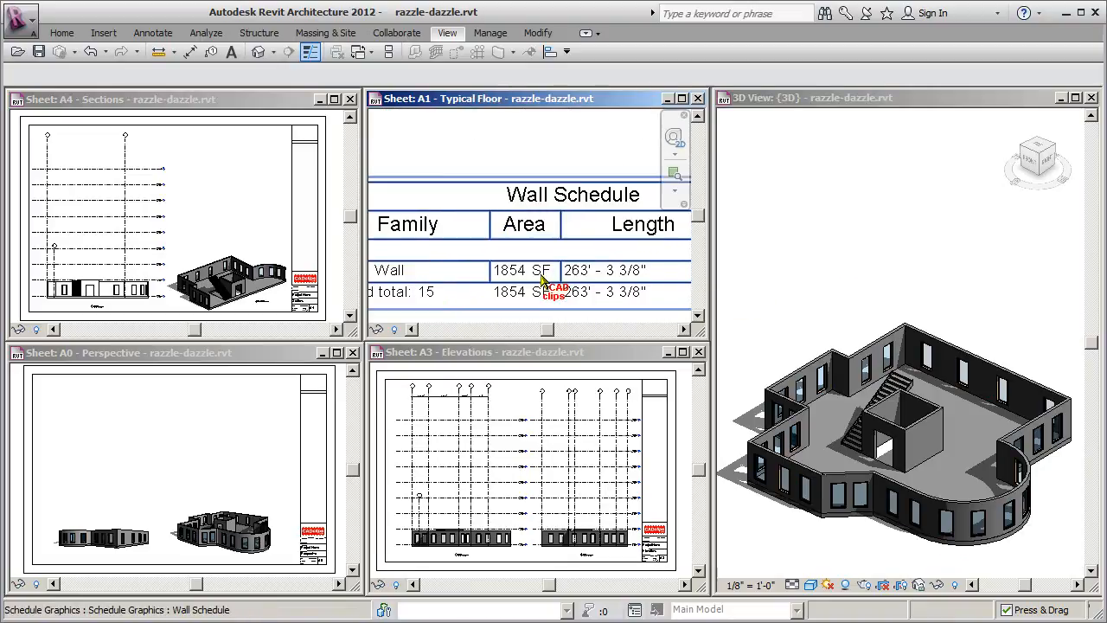
pyautogui.scroll(-1, 546, 285)
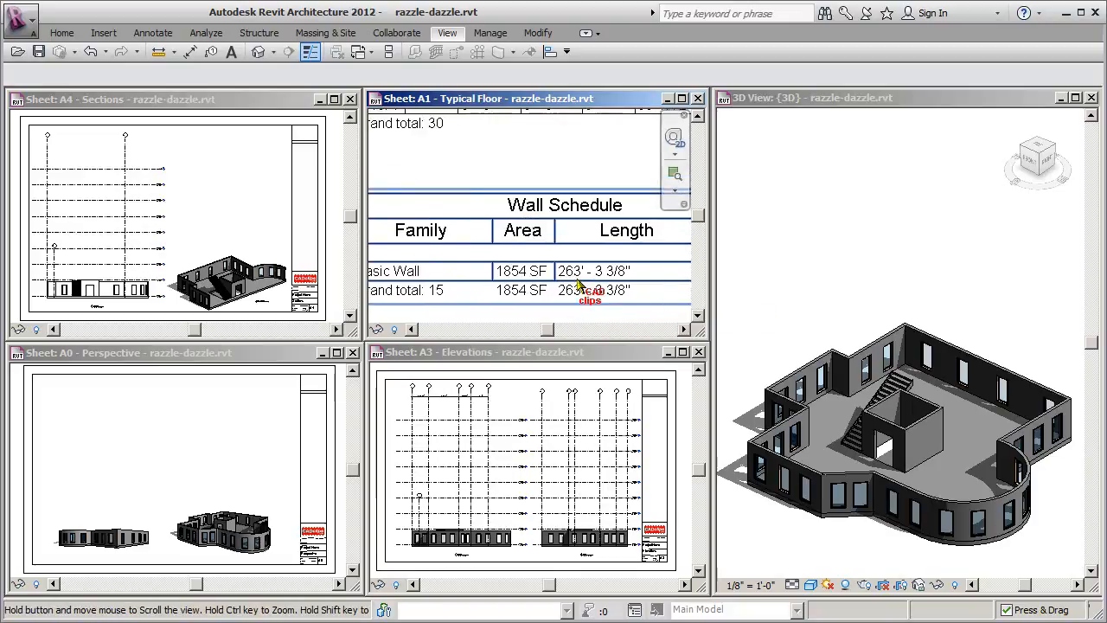
pyautogui.moveTo(588, 269); pyautogui.dragTo(496, 268, button='middle')
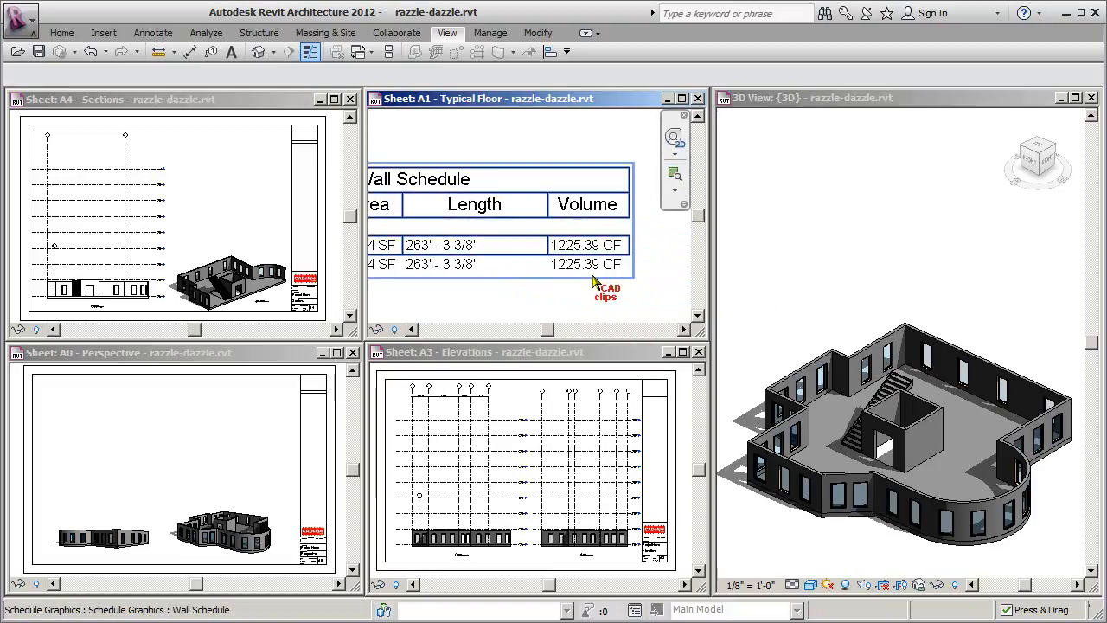
# Step: Bring the whole Typical Floor sheet back into view, with the floor plan and both schedules
pyautogui.scroll(-2, 593, 278)
pyautogui.scroll(-3, 593, 251)
pyautogui.moveTo(550, 175); pyautogui.dragTo(547, 221, button='middle')
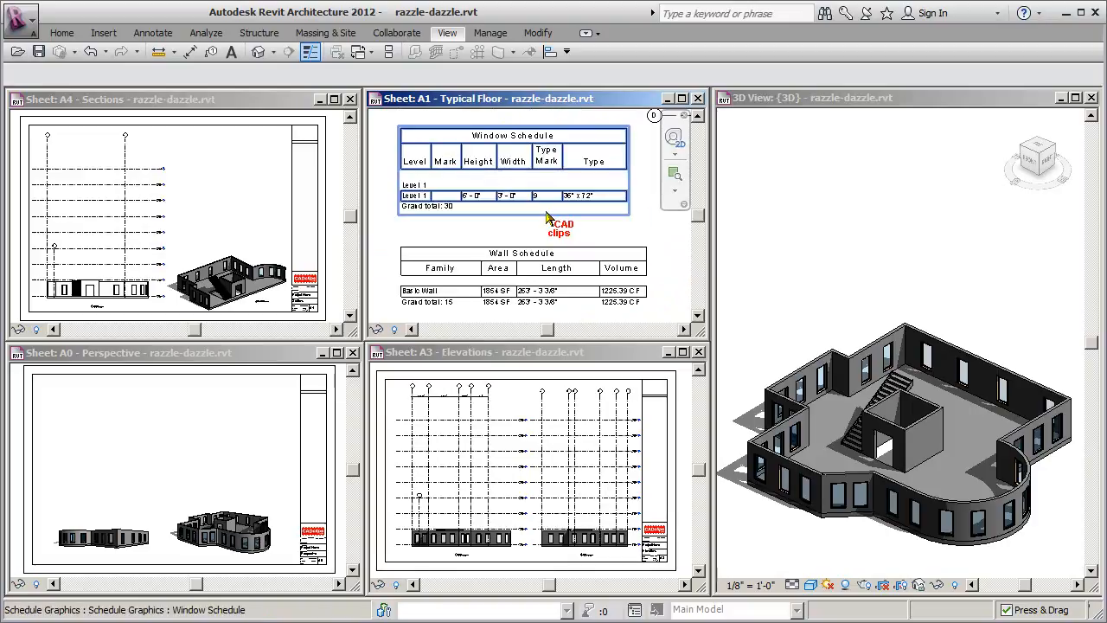
pyautogui.scroll(-4, 550, 220)
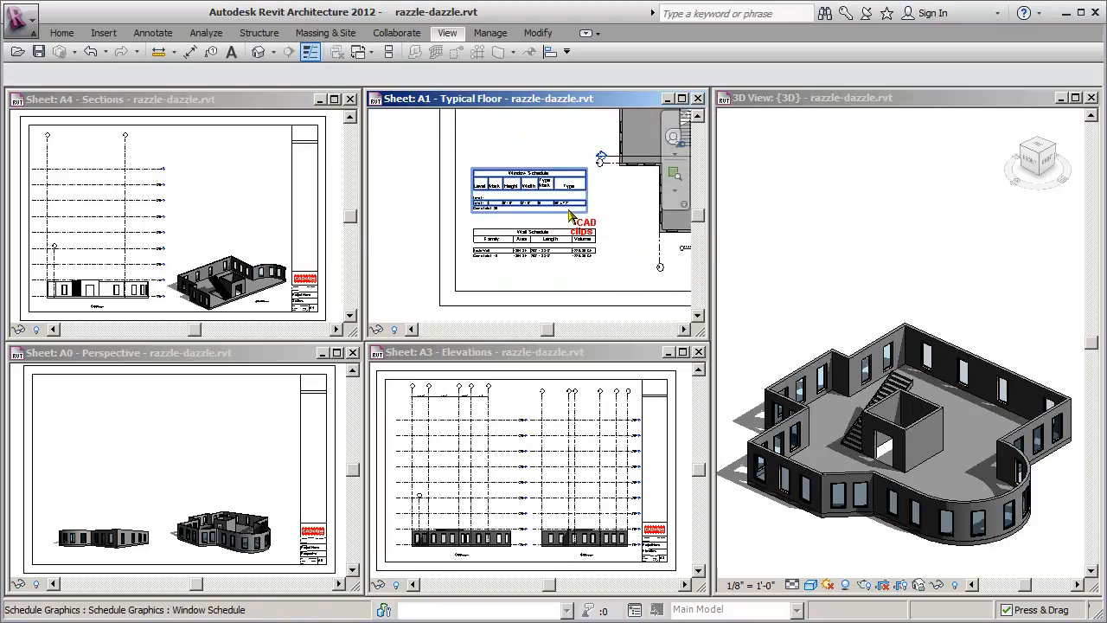
pyautogui.scroll(-2, 569, 216)
pyautogui.moveTo(570, 217); pyautogui.dragTo(477, 261, button='middle')
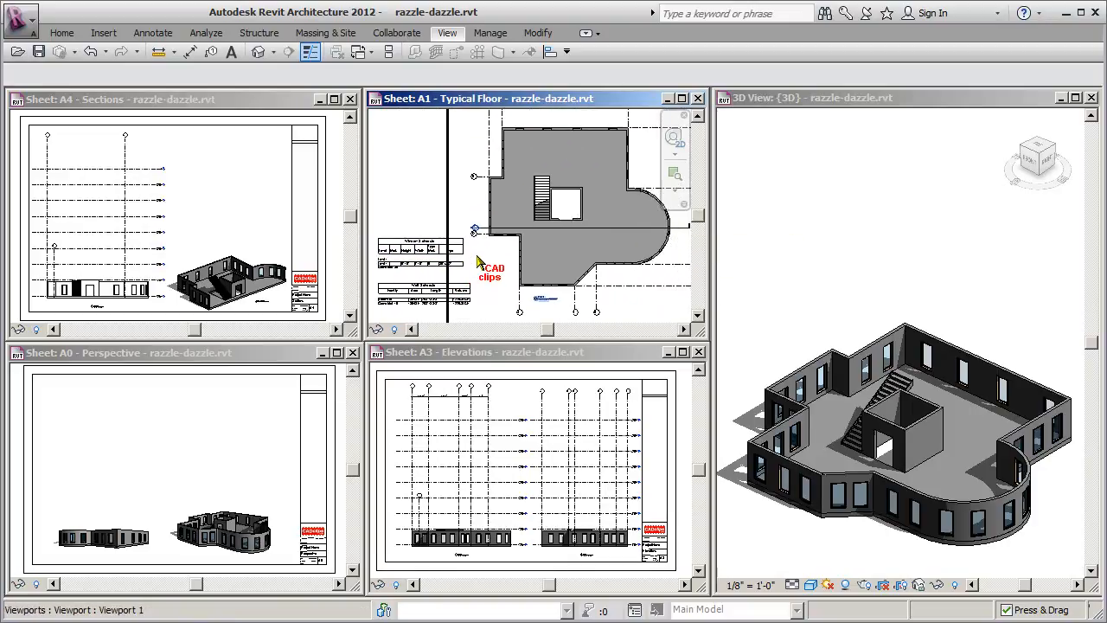
pyautogui.scroll(-2, 476, 261)
pyautogui.click(457, 206)
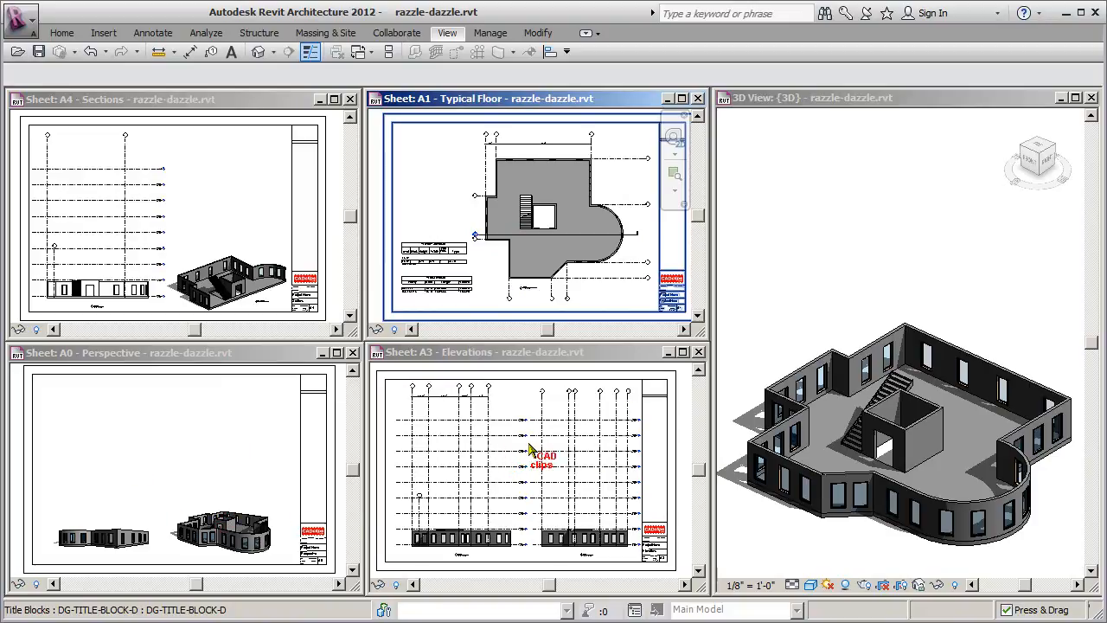
# Step: Review the building from above in the 3D view and inspect the level lines over it on the Elevations sheet
pyautogui.click(784, 266)
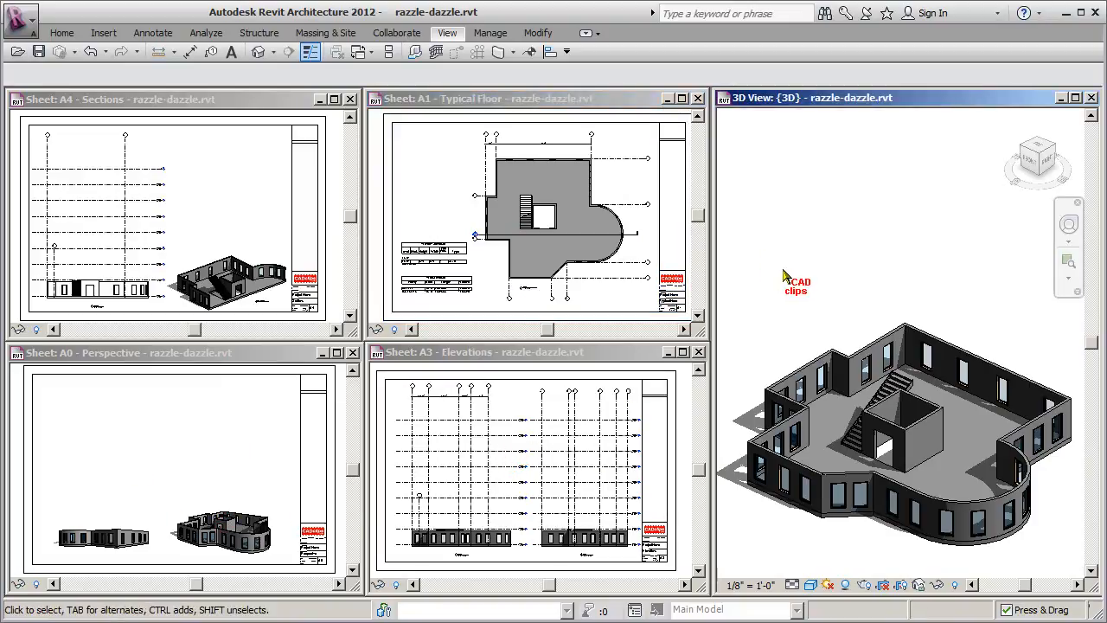
pyautogui.scroll(-1, 828, 303)
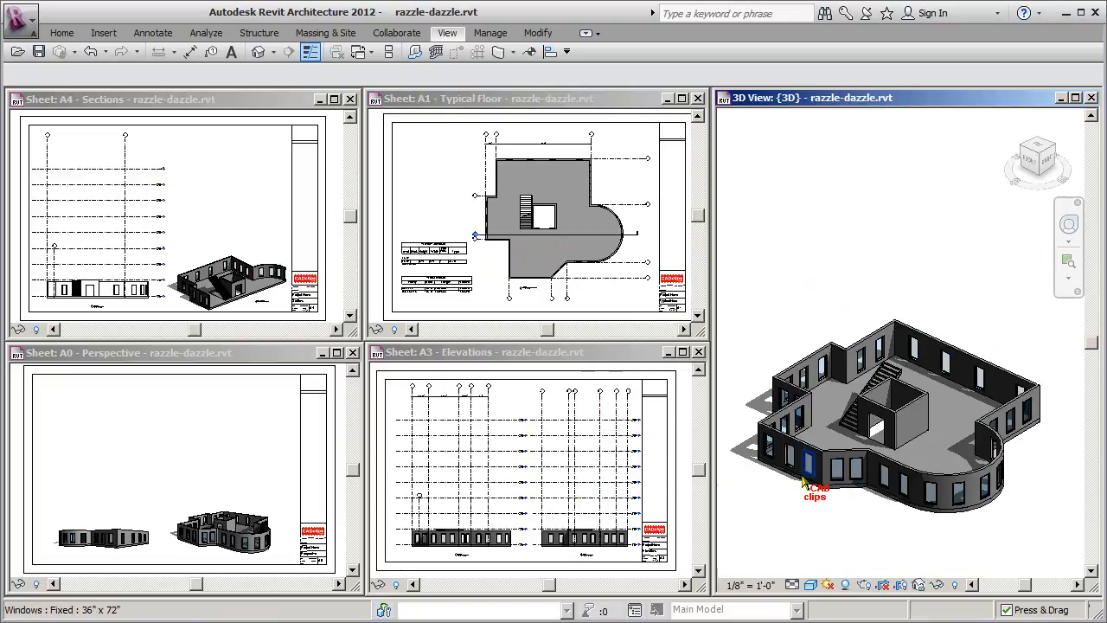
pyautogui.moveTo(848, 494)
pyautogui.keyDown('shift'); pyautogui.mouseDown(button='middle')
pyautogui.moveTo(919, 470)
pyautogui.moveTo(853, 464)
pyautogui.moveTo(858, 443)
pyautogui.moveTo(851, 534)
pyautogui.moveTo(858, 512)
pyautogui.mouseUp(button='middle'); pyautogui.keyUp('shift')
pyautogui.scroll(-1, 858, 512)
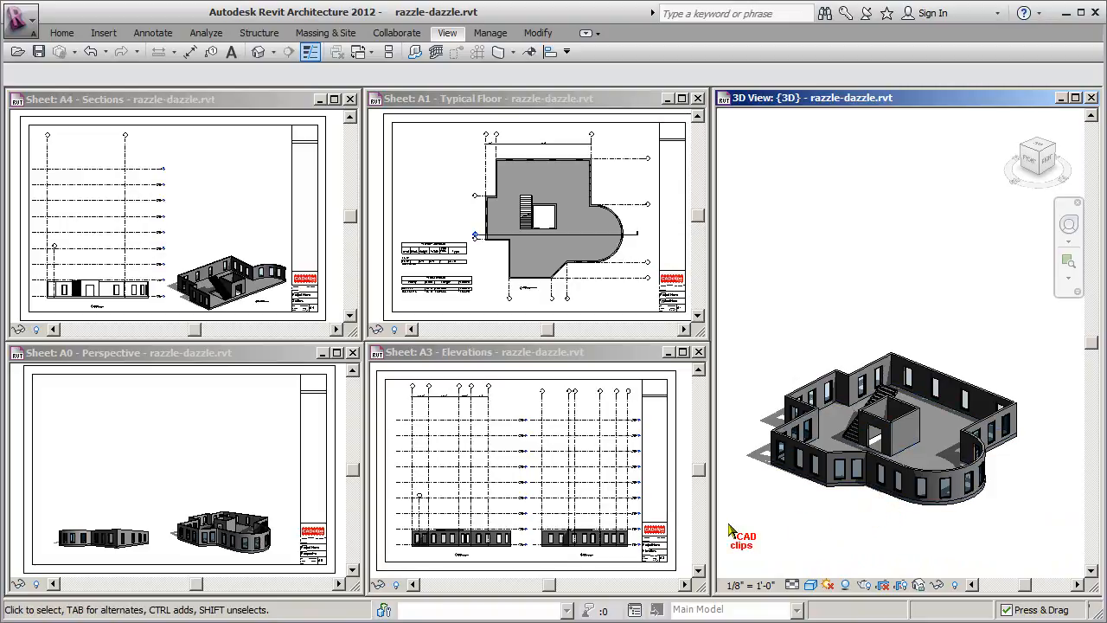
pyautogui.click(621, 537)
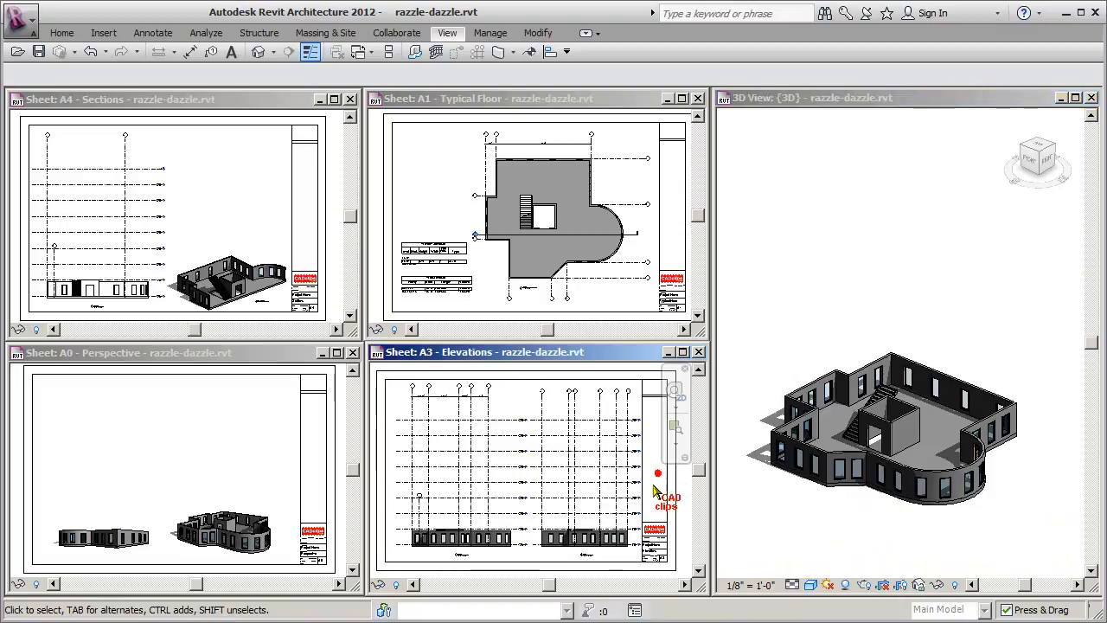
pyautogui.scroll(2, 621, 539)
pyautogui.scroll(3, 625, 533)
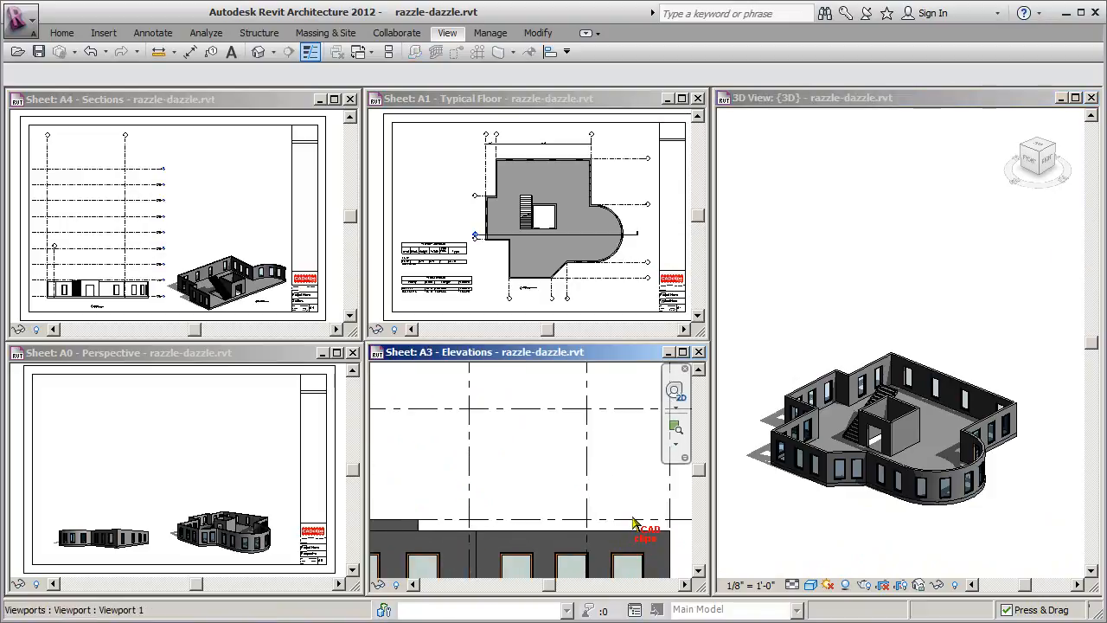
pyautogui.scroll(-5, 633, 525)
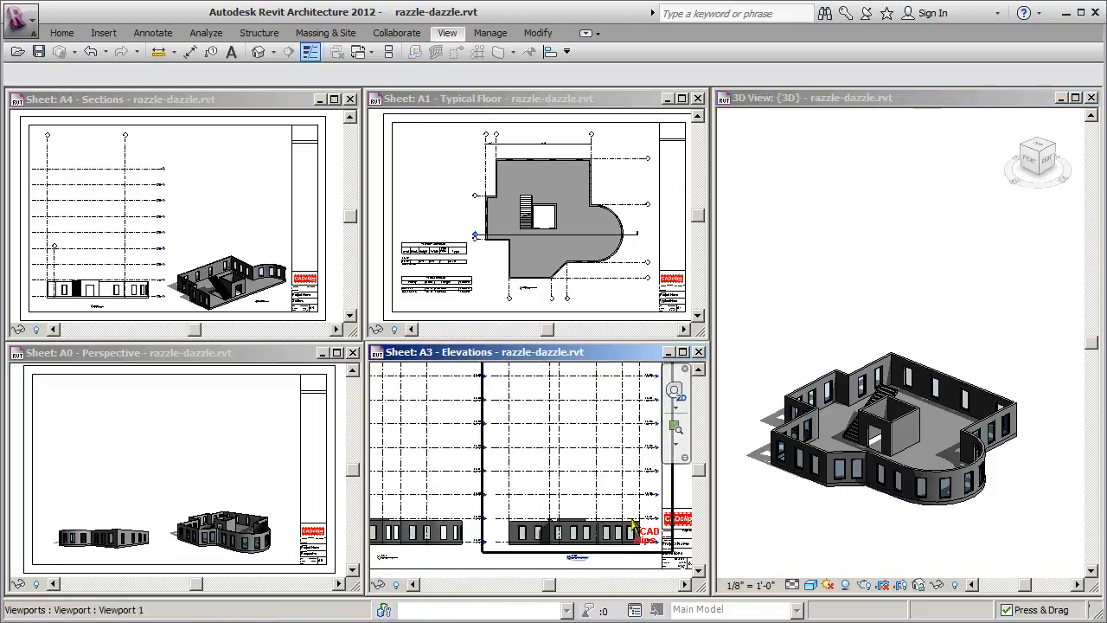
pyautogui.scroll(-4, 631, 523)
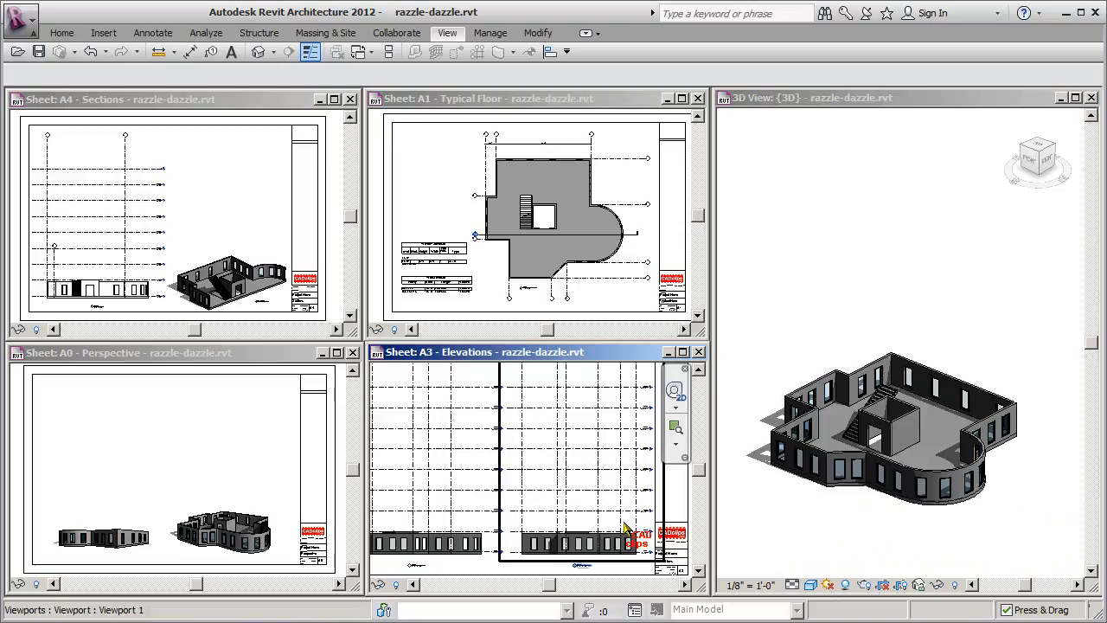
# Step: Select the entire building storey in the 3D view, copy it to the clipboard and clear the selection
pyautogui.click(776, 519)
pyautogui.moveTo(744, 510); pyautogui.dragTo(1046, 333)
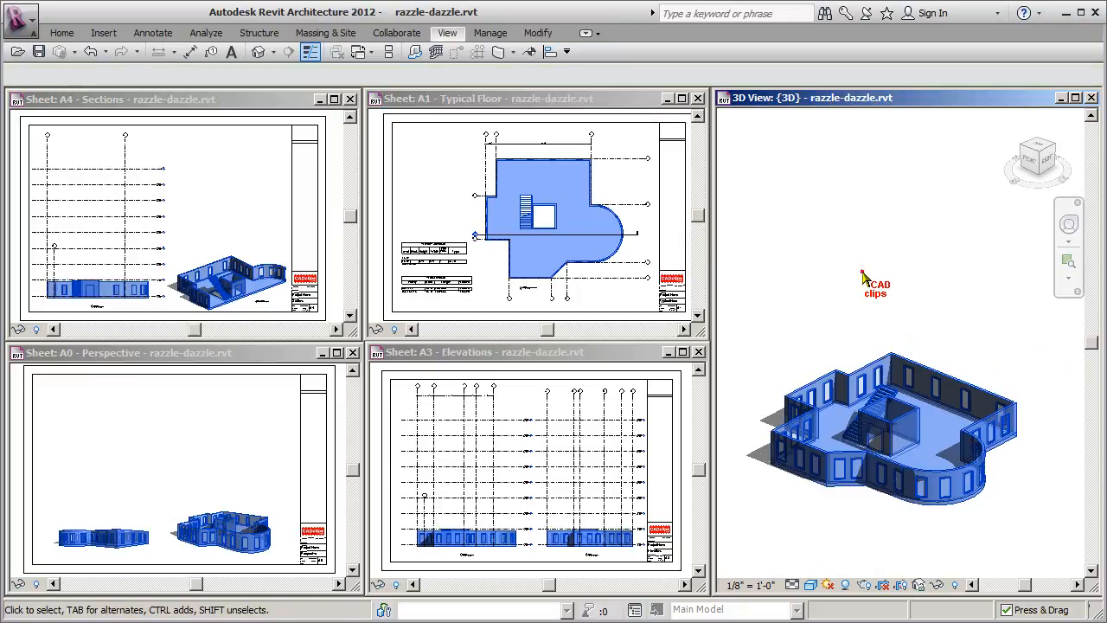
pyautogui.click(864, 278)
# Step: Paste the copied storey aligned to Levels 2 through 9, bring the top of the tower into view and clear the selection
pyautogui.click(538, 32)
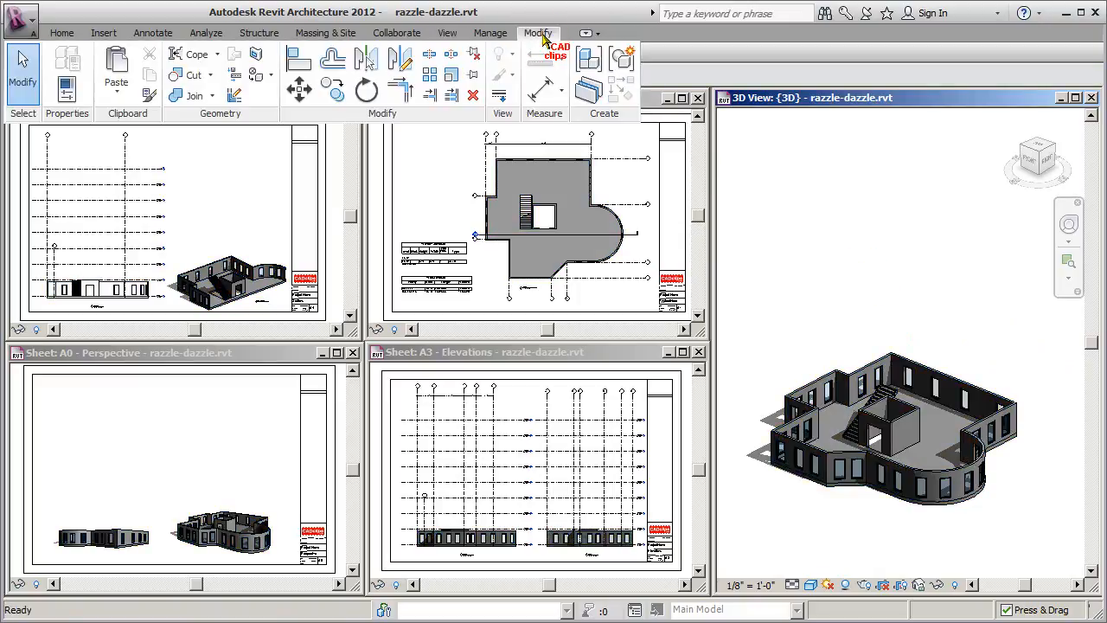
pyautogui.click(116, 93)
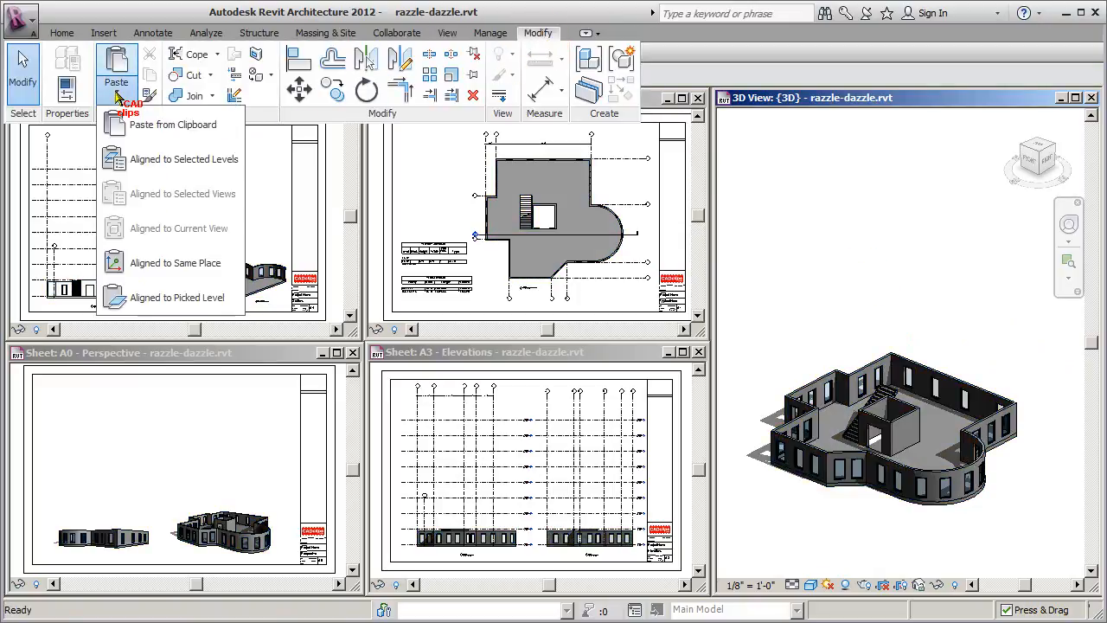
pyautogui.click(167, 165)
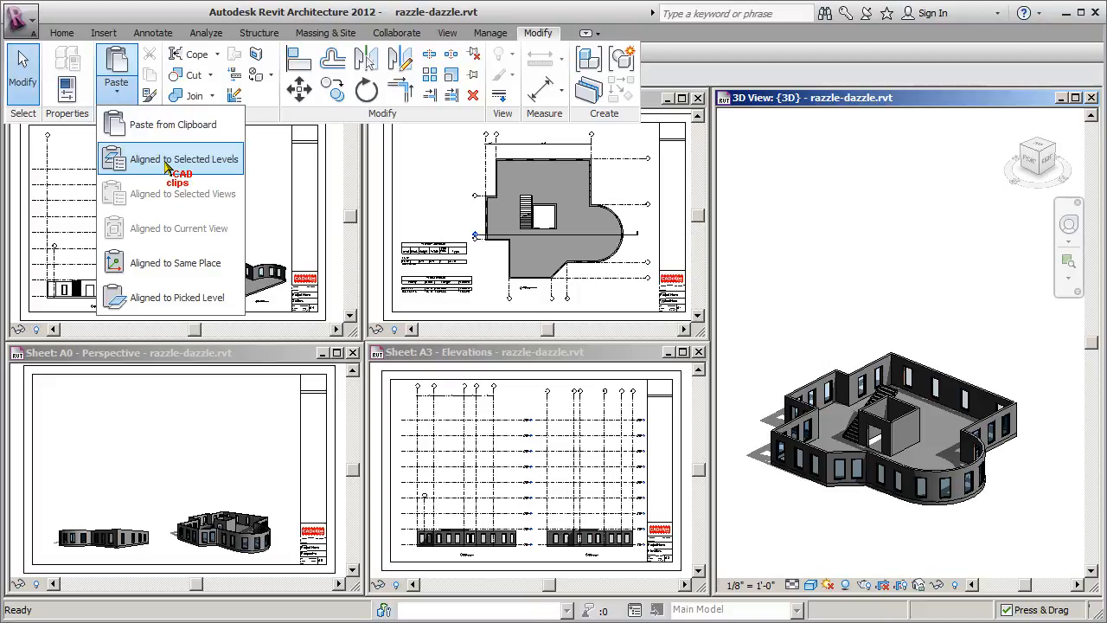
pyautogui.click(167, 165)
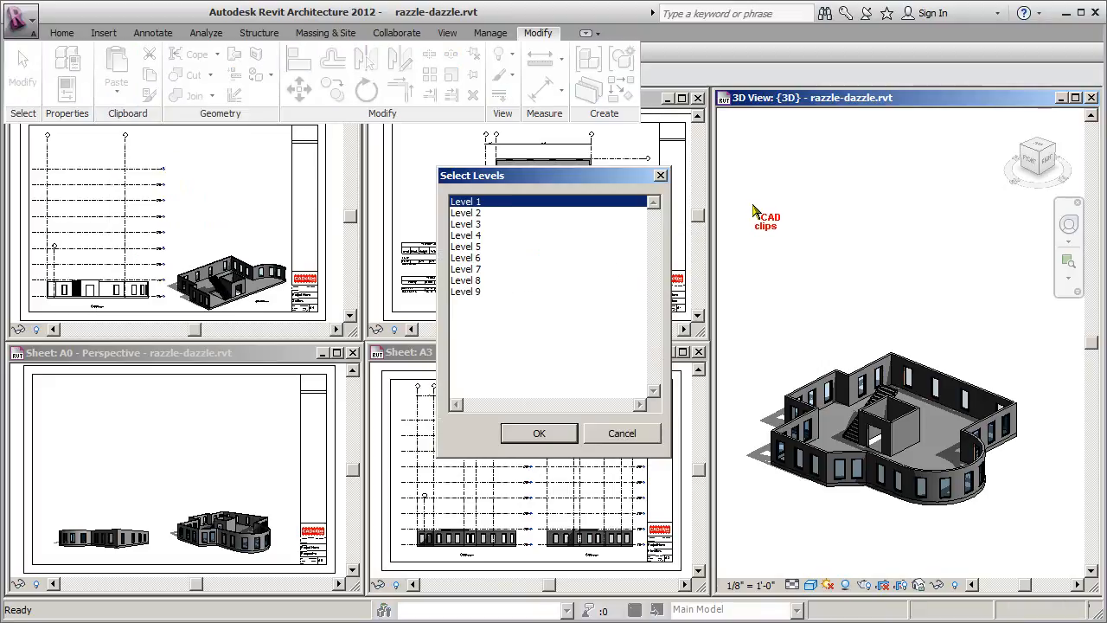
pyautogui.moveTo(584, 175); pyautogui.dragTo(597, 173)
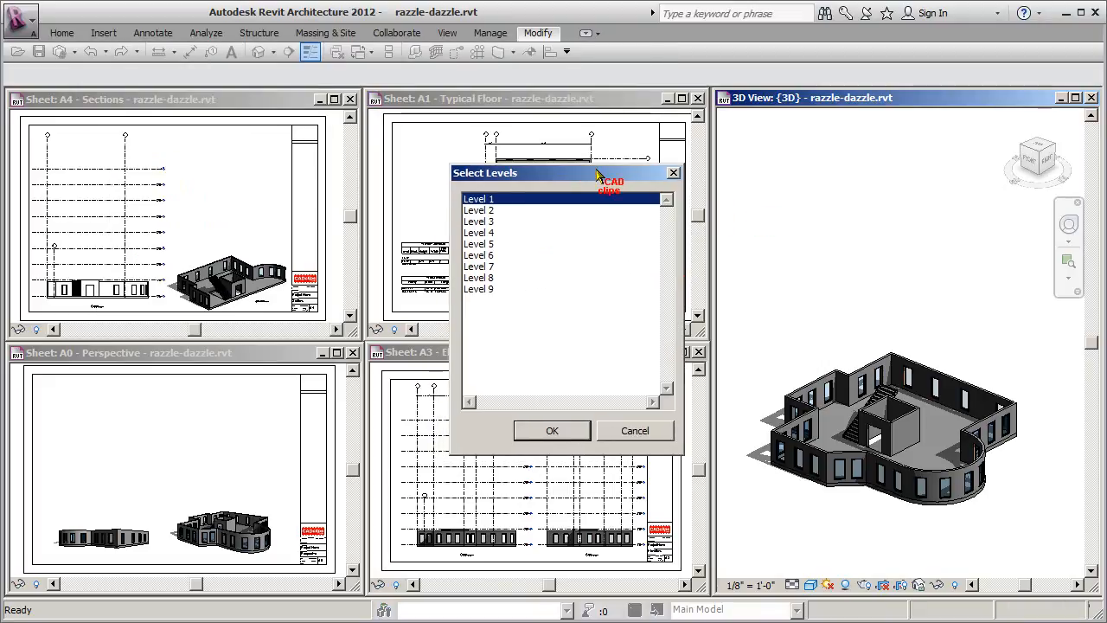
pyautogui.click(480, 211)
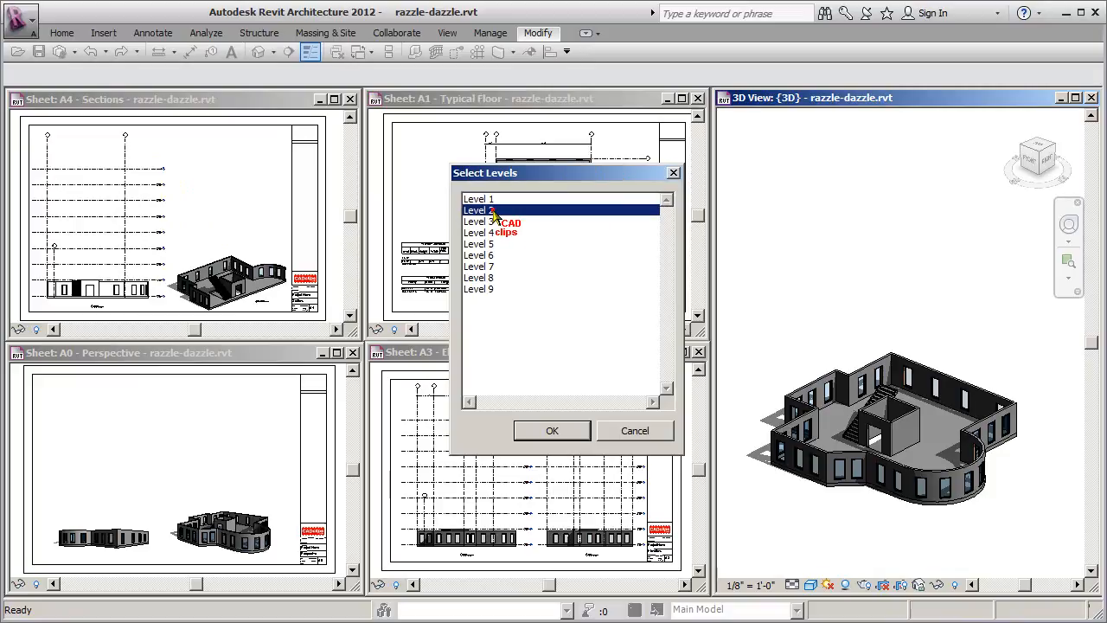
pyautogui.keyDown('shift'); pyautogui.click(490, 289); pyautogui.keyUp('shift')
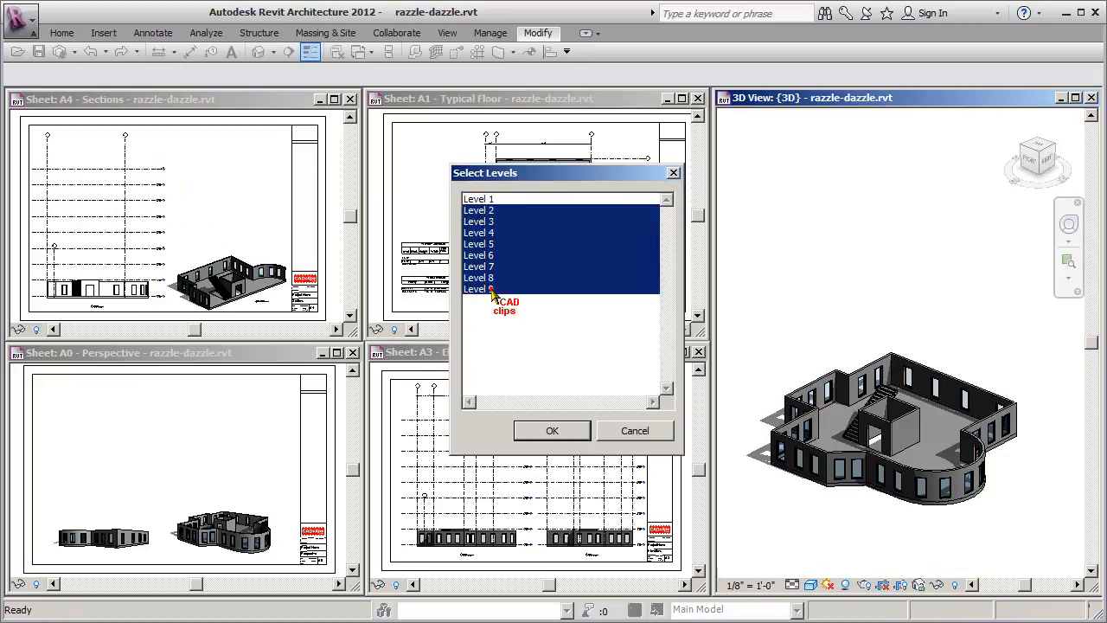
pyautogui.click(564, 430)
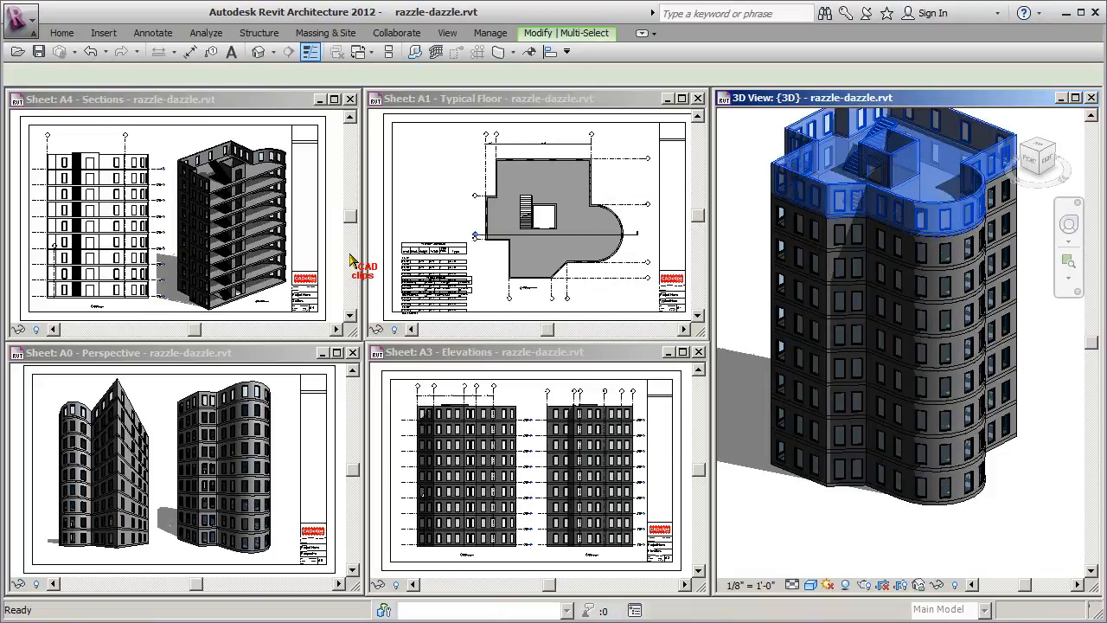
pyautogui.keyDown('shift'); pyautogui.moveTo(934, 448); pyautogui.dragTo(960, 166, button='middle'); pyautogui.keyUp('shift')
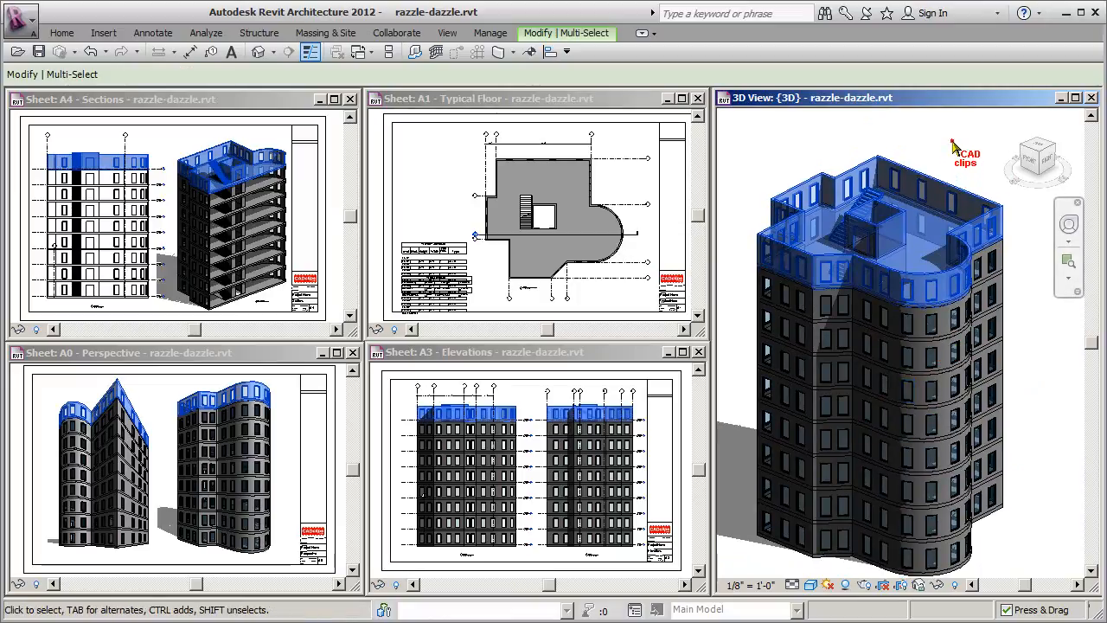
pyautogui.press('Escape')
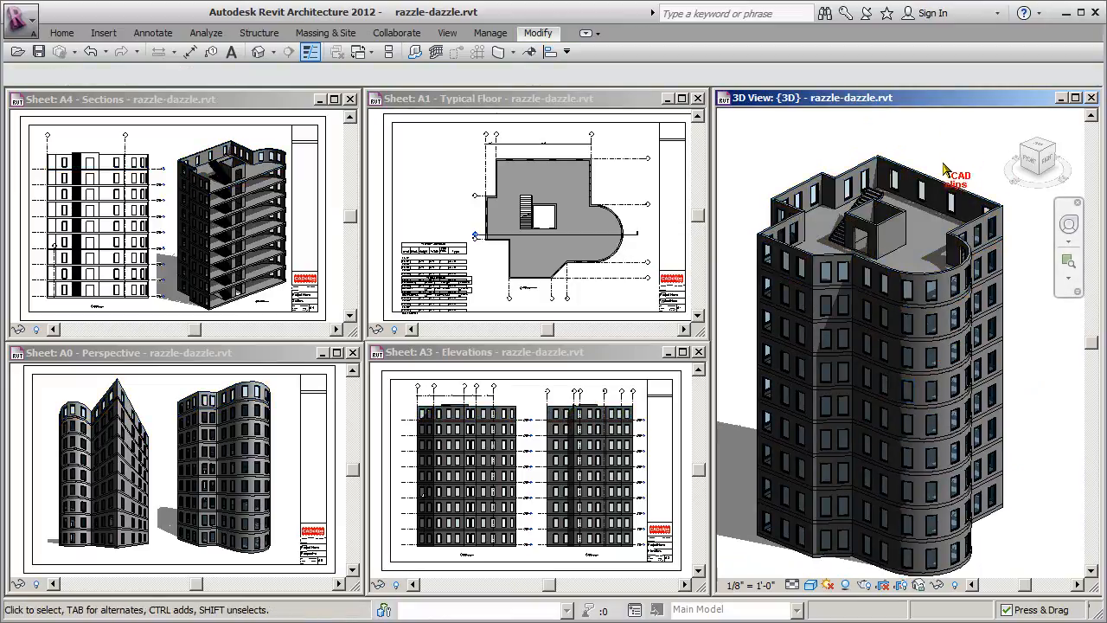
# Step: Delete the chain of exterior walls on the topmost storey and the stair beside the core on the roof
pyautogui.press('Tab')
pyautogui.click(941, 182)
pyautogui.press('Delete')
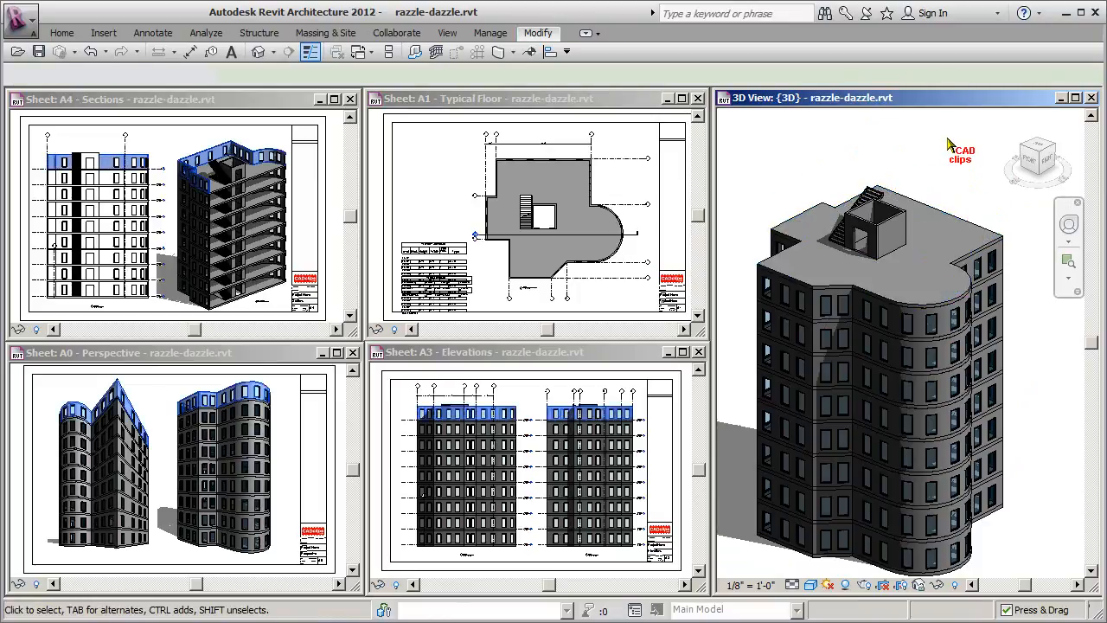
pyautogui.click(869, 196)
pyautogui.press('Delete')
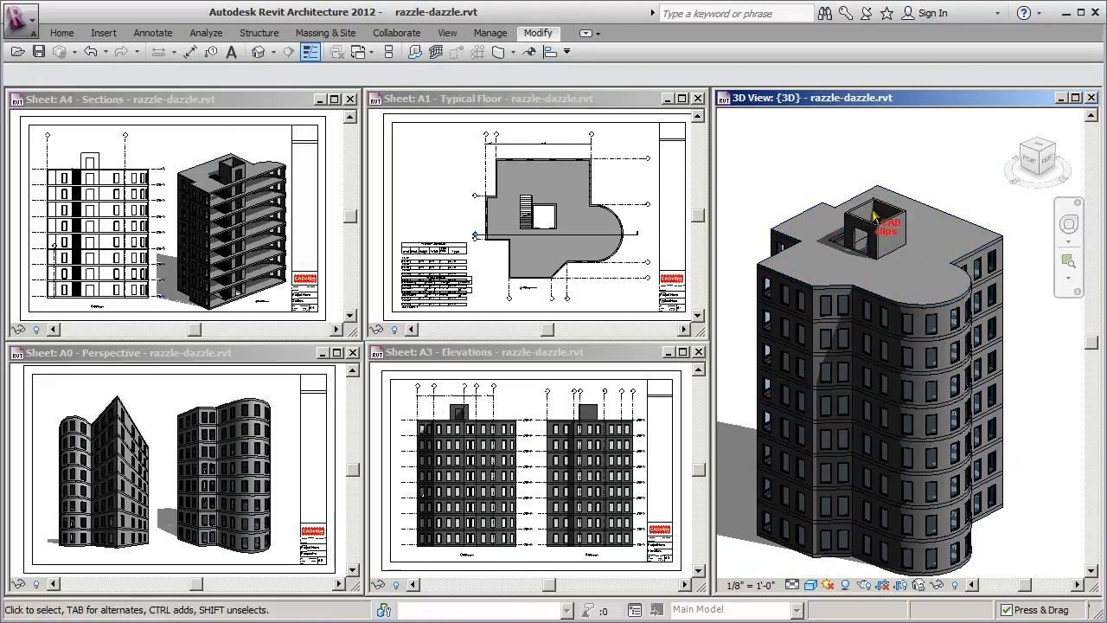
# Step: Move the window schedule up on the Typical Floor sheet so that it clears the wall schedule
pyautogui.click(440, 249)
pyautogui.moveTo(437, 249); pyautogui.dragTo(443, 165)
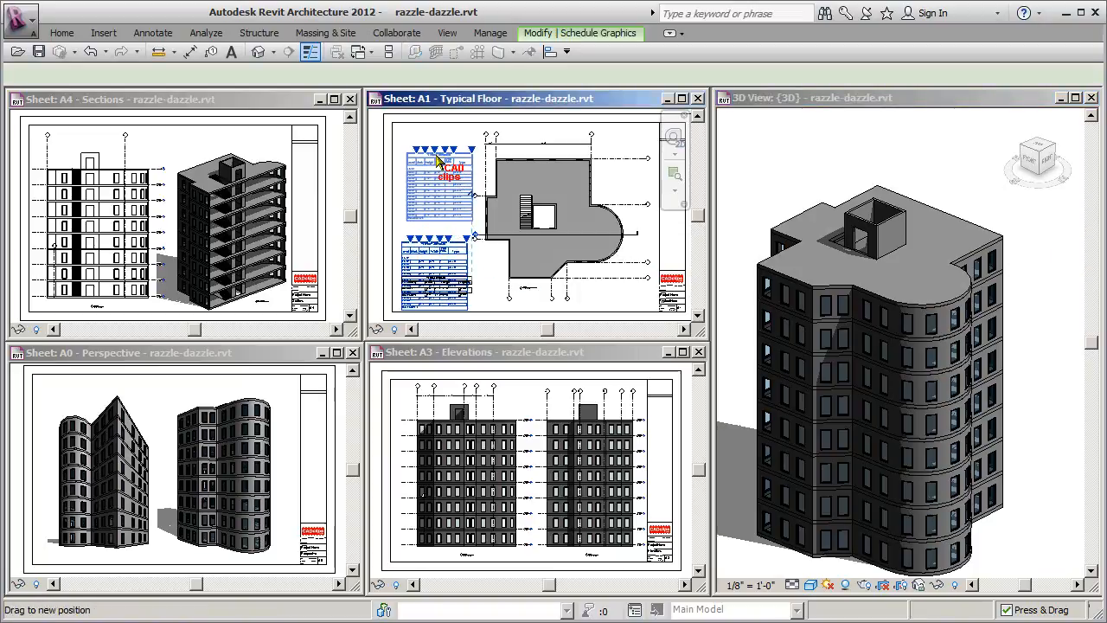
pyautogui.moveTo(438, 161); pyautogui.dragTo(444, 297)
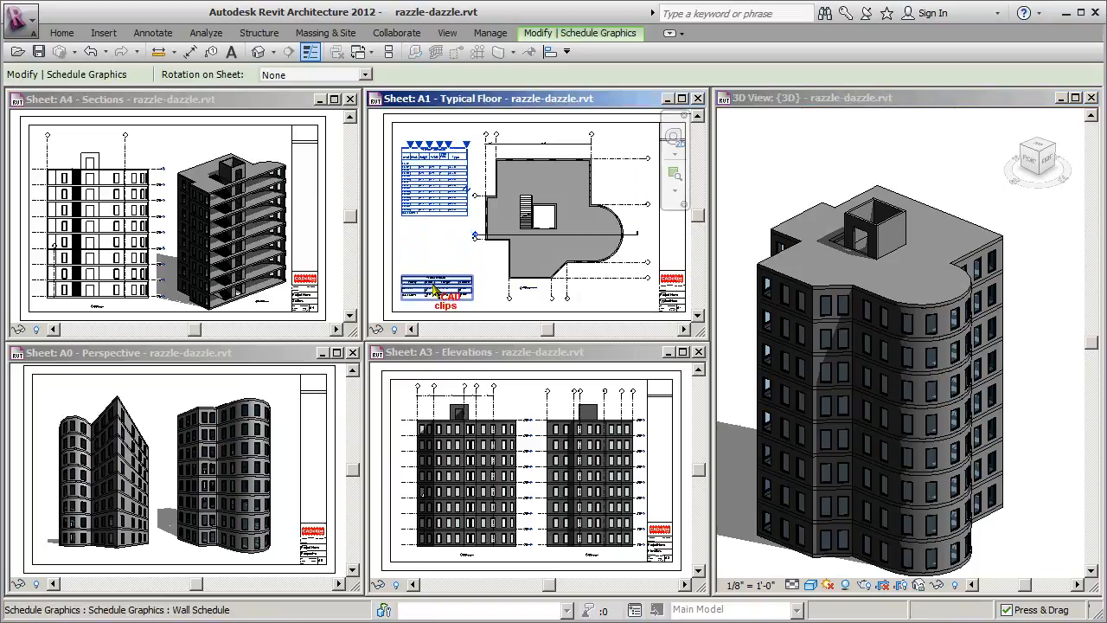
pyautogui.click(423, 236)
# Step: Examine the window schedule's grand total and its rows for each level on the Typical Floor sheet
pyautogui.scroll(5, 407, 221)
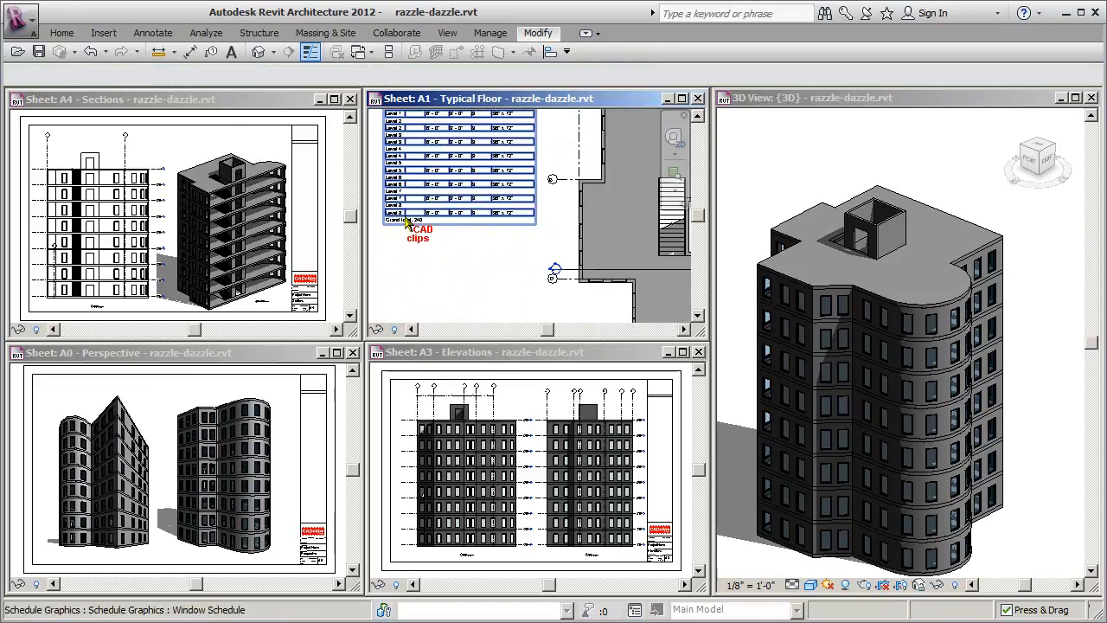
pyautogui.moveTo(412, 243); pyautogui.dragTo(476, 273, button='middle')
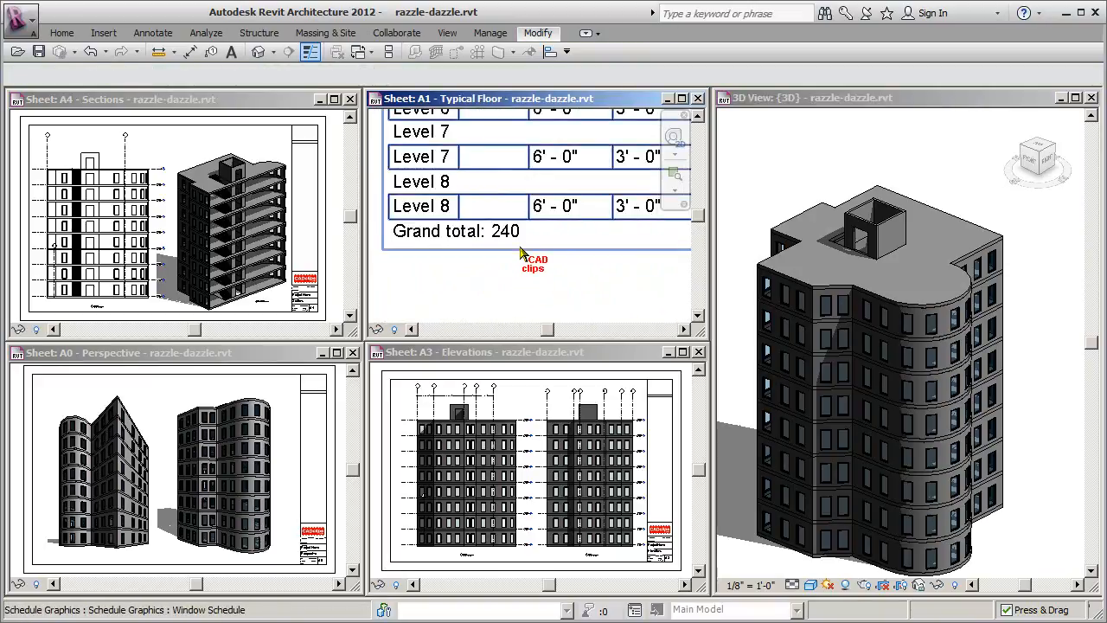
pyautogui.scroll(-3, 523, 253)
pyautogui.moveTo(515, 241); pyautogui.dragTo(500, 275, button='middle')
pyautogui.moveTo(484, 200); pyautogui.dragTo(485, 252, button='middle')
pyautogui.moveTo(475, 146); pyautogui.dragTo(421, 167, button='middle')
pyautogui.moveTo(530, 191); pyautogui.dragTo(511, 162, button='middle')
pyautogui.moveTo(544, 219); pyautogui.dragTo(574, 187, button='middle')
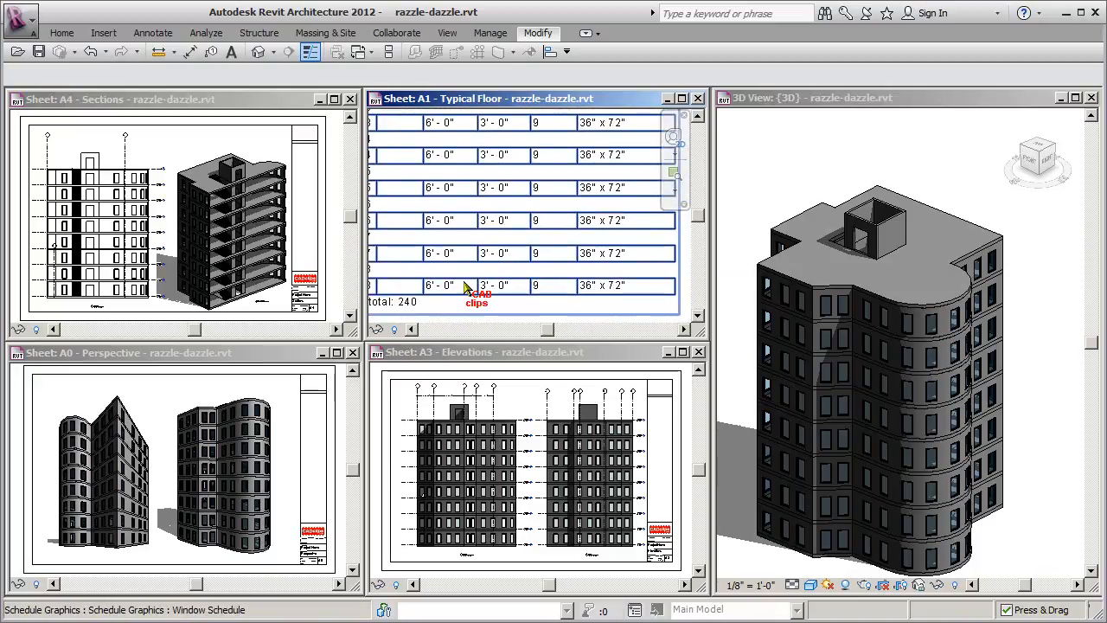
pyautogui.moveTo(543, 294); pyautogui.dragTo(581, 291, button='middle')
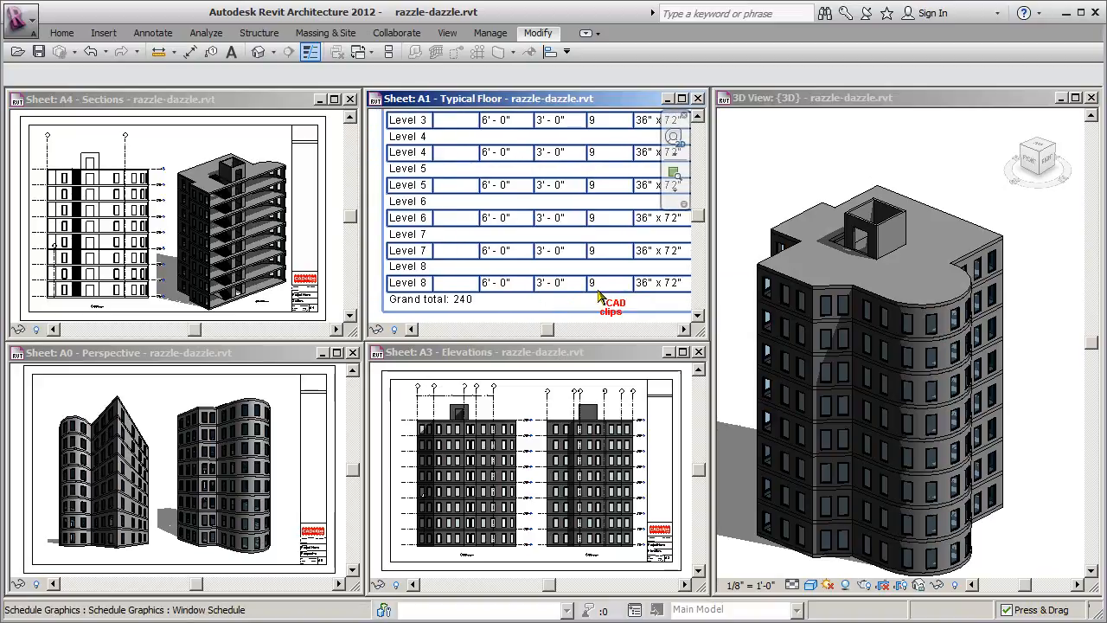
pyautogui.scroll(-2, 597, 296)
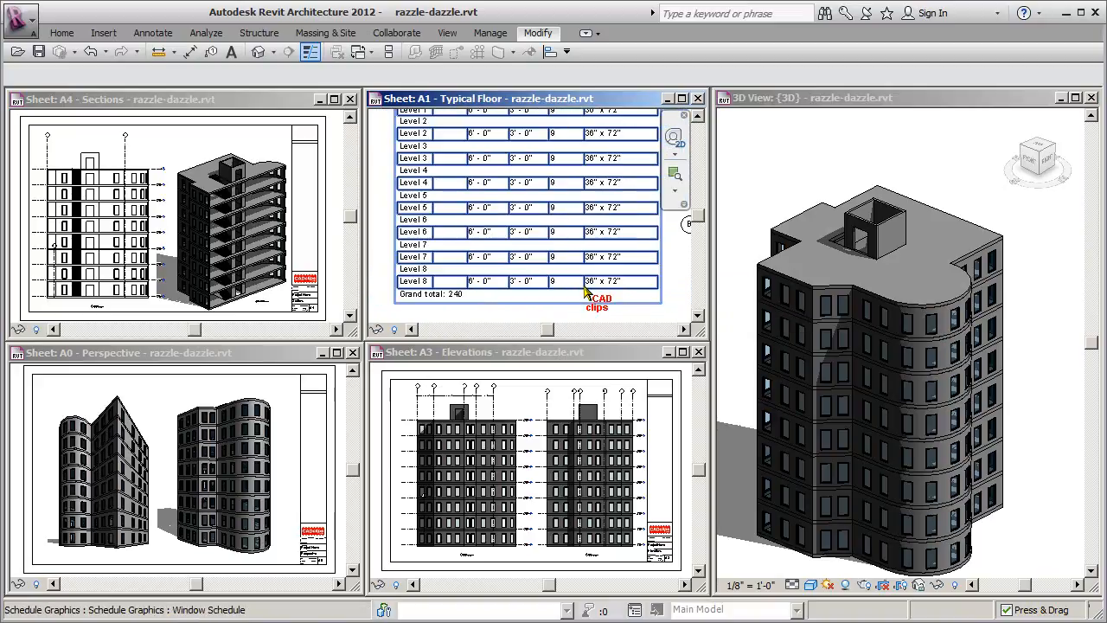
pyautogui.moveTo(588, 198); pyautogui.dragTo(588, 259, button='middle')
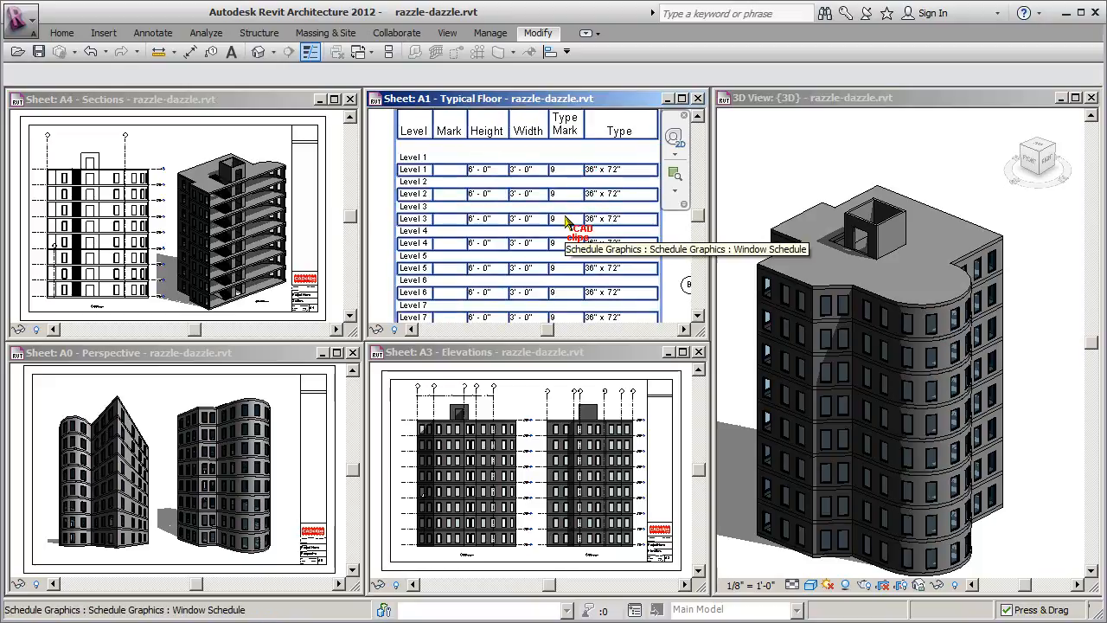
pyautogui.scroll(-1, 567, 219)
# Step: Examine the wall schedule's total area, length and volume on the Typical Floor sheet
pyautogui.moveTo(574, 223); pyautogui.dragTo(576, 156, button='middle')
pyautogui.moveTo(576, 231); pyautogui.dragTo(575, 144, button='middle')
pyautogui.moveTo(575, 206); pyautogui.dragTo(576, 145, button='middle')
pyautogui.scroll(2, 540, 274)
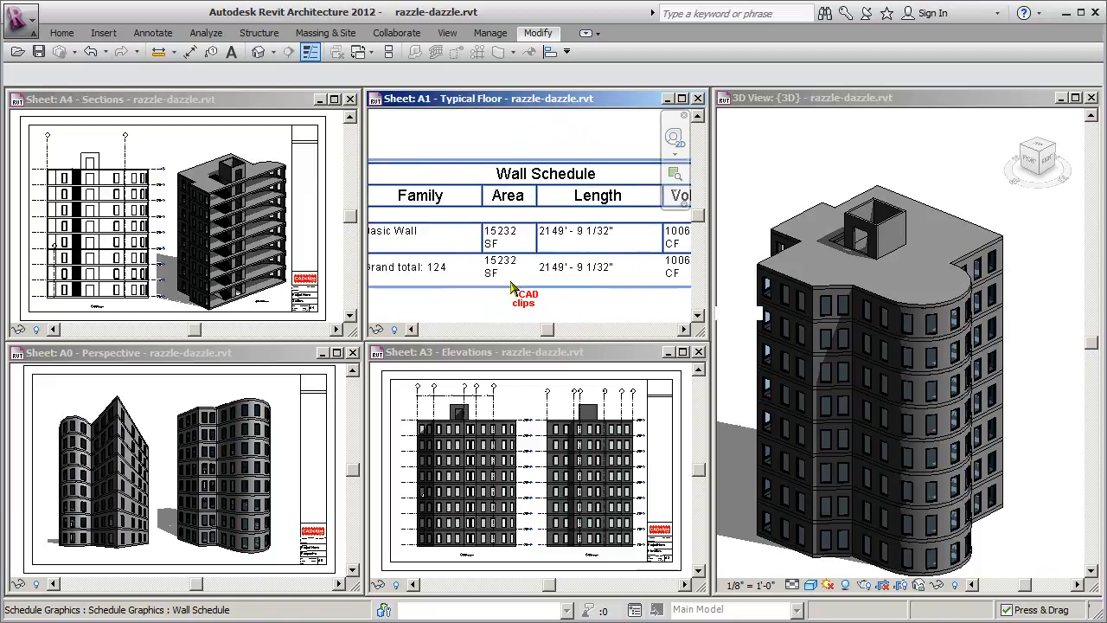
pyautogui.scroll(1, 495, 272)
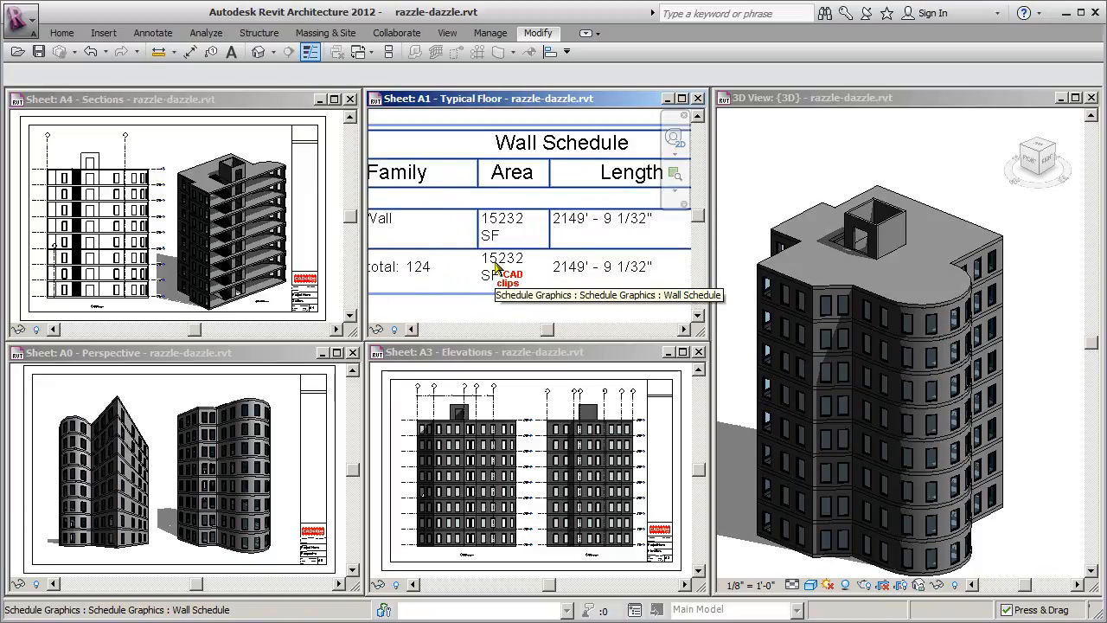
pyautogui.scroll(-1, 495, 270)
pyautogui.scroll(1, 532, 274)
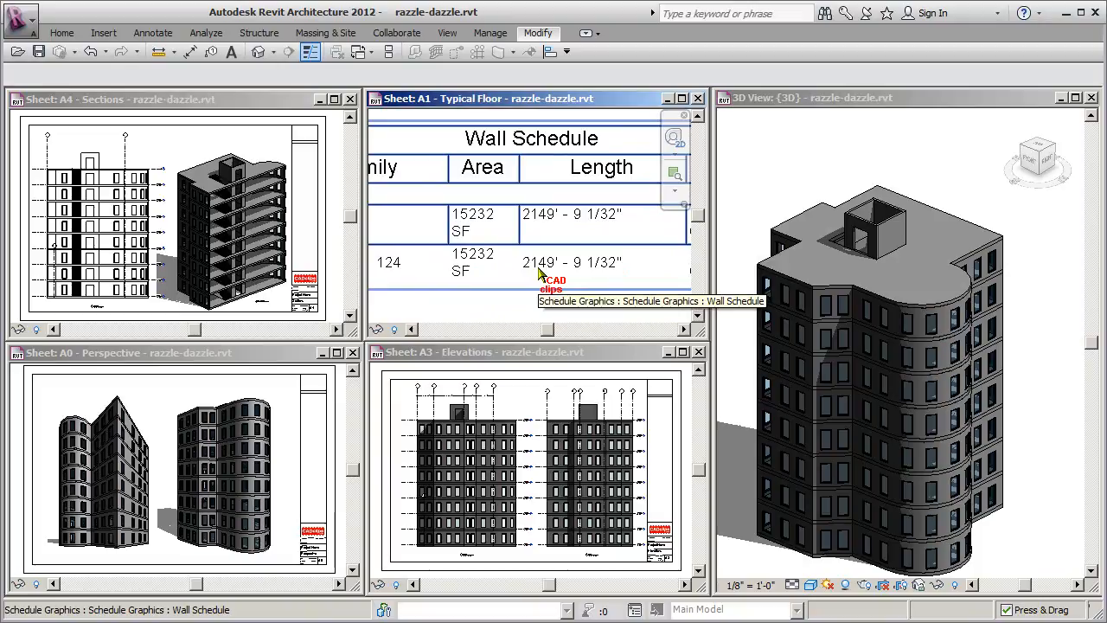
pyautogui.scroll(-2, 527, 275)
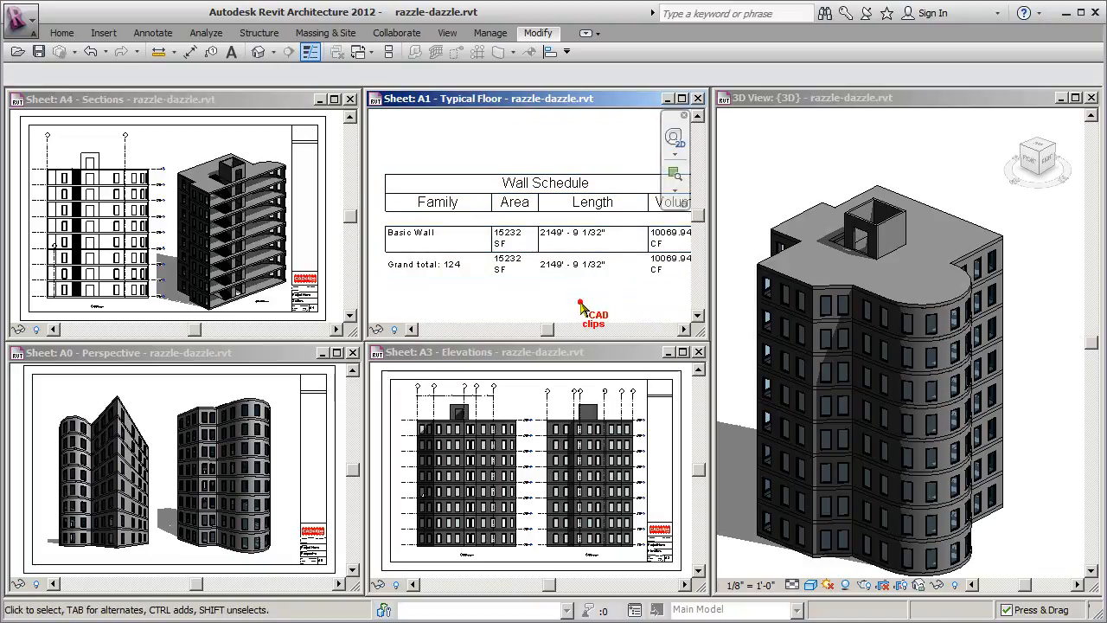
pyautogui.scroll(-2, 580, 307)
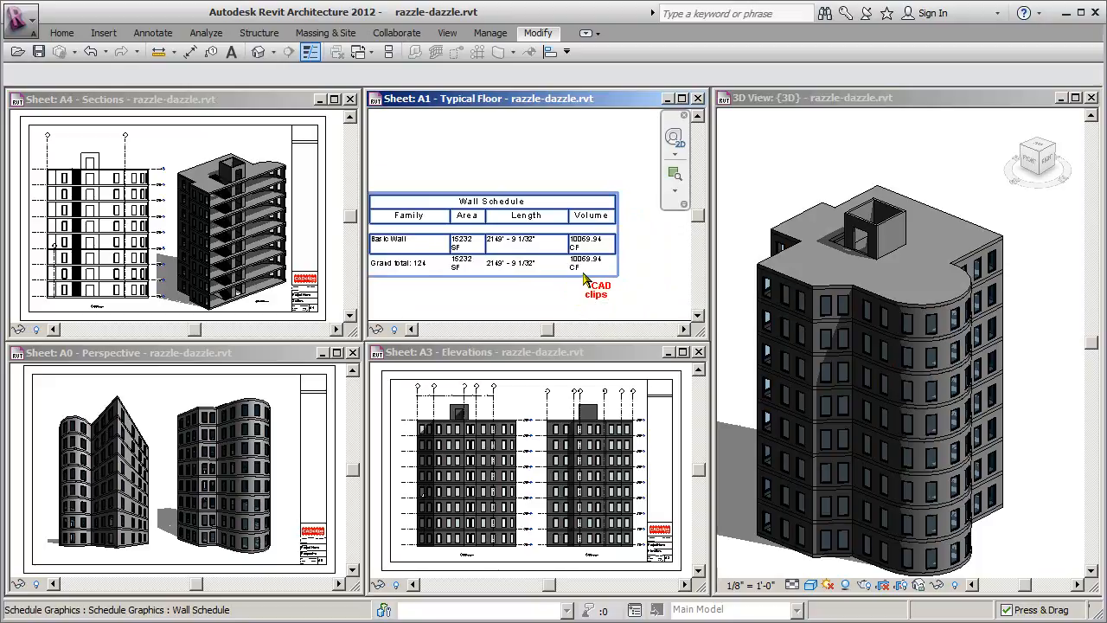
pyautogui.scroll(3, 585, 277)
pyautogui.moveTo(590, 271); pyautogui.dragTo(579, 276, button='middle')
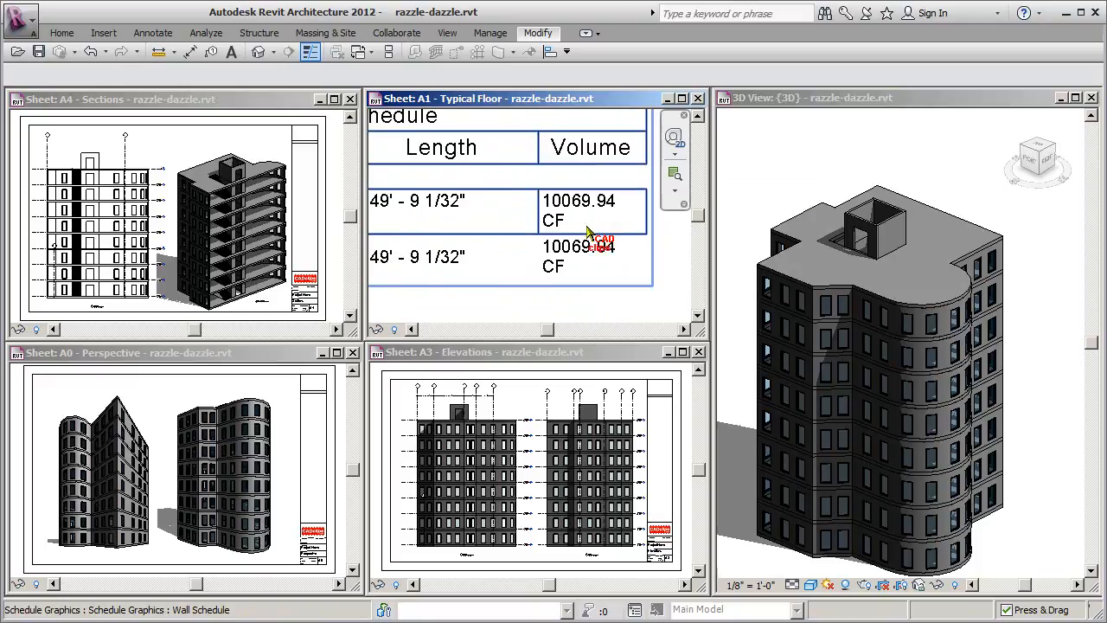
pyautogui.scroll(-3, 587, 232)
pyautogui.scroll(-1, 562, 250)
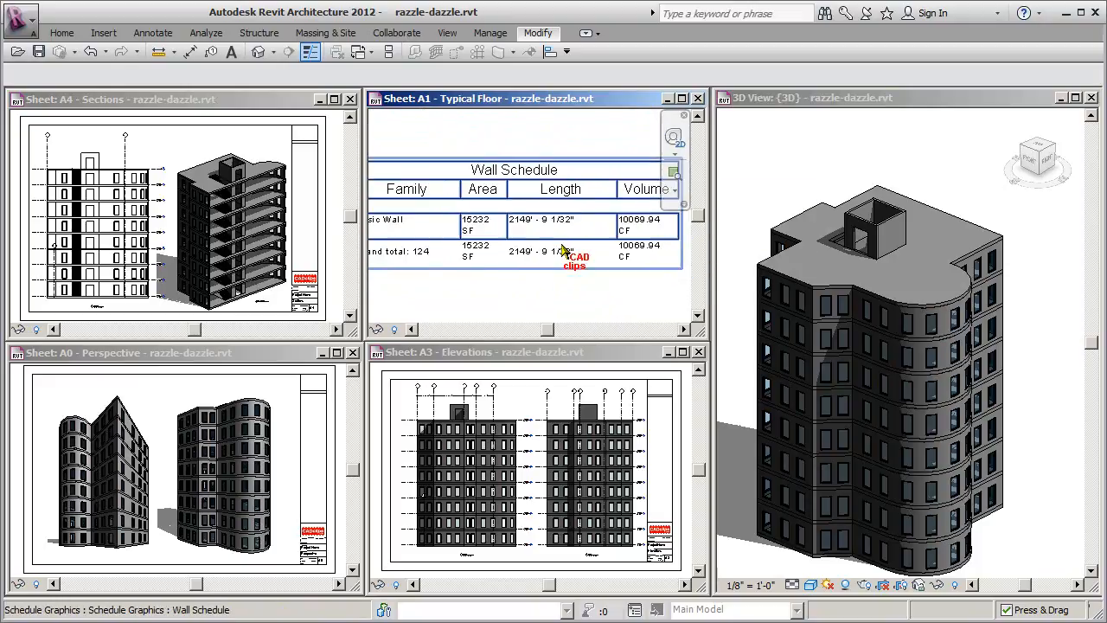
# Step: Bring the floor plan and both schedules back into view on the Typical Floor sheet
pyautogui.scroll(-1, 546, 232)
pyautogui.scroll(-1, 544, 226)
pyautogui.scroll(-1, 542, 226)
pyautogui.scroll(-1, 544, 226)
pyautogui.moveTo(558, 215); pyautogui.dragTo(488, 266, button='middle')
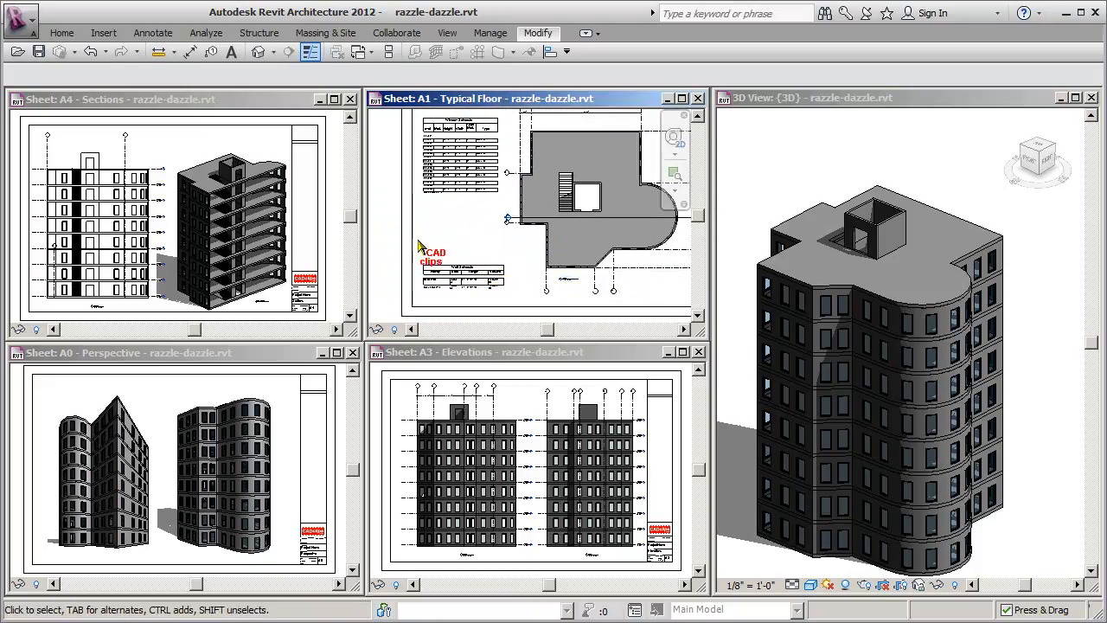
# Step: Inspect the building section and the stacked floors and stairs of the 3D cutaway on the Sections sheet
pyautogui.click(249, 142)
pyautogui.click(86, 263)
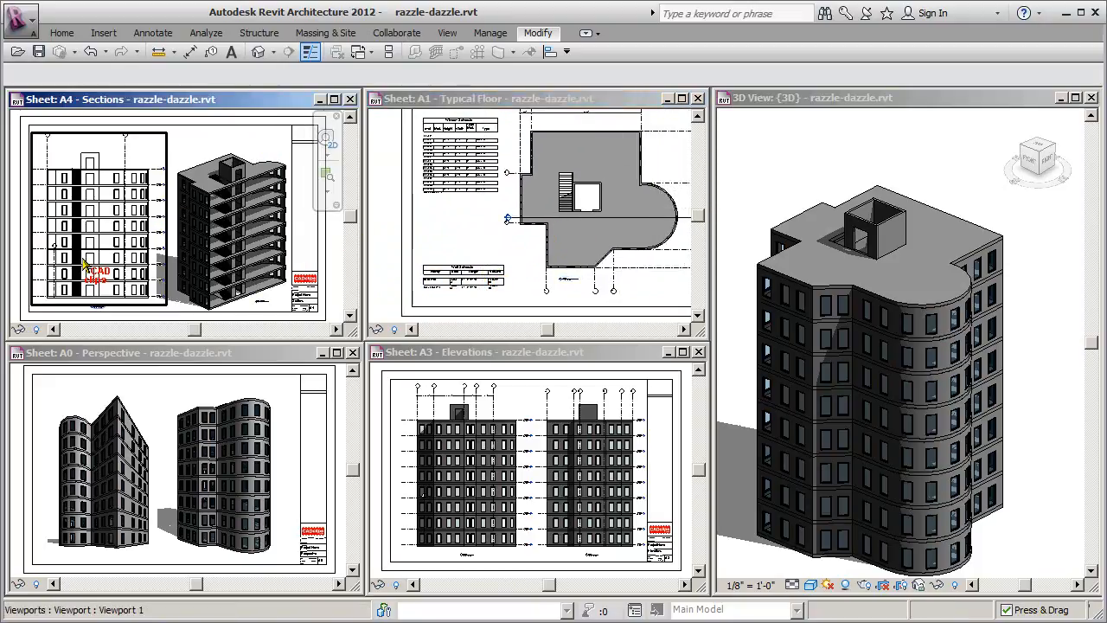
pyautogui.scroll(3, 87, 261)
pyautogui.moveTo(95, 259); pyautogui.dragTo(125, 246, button='middle')
pyautogui.scroll(-2, 210, 242)
pyautogui.moveTo(210, 243)
pyautogui.mouseDown(button='middle')
pyautogui.moveTo(167, 254)
pyautogui.moveTo(239, 266)
pyautogui.moveTo(208, 245)
pyautogui.mouseUp(button='middle')
pyautogui.scroll(2, 206, 240)
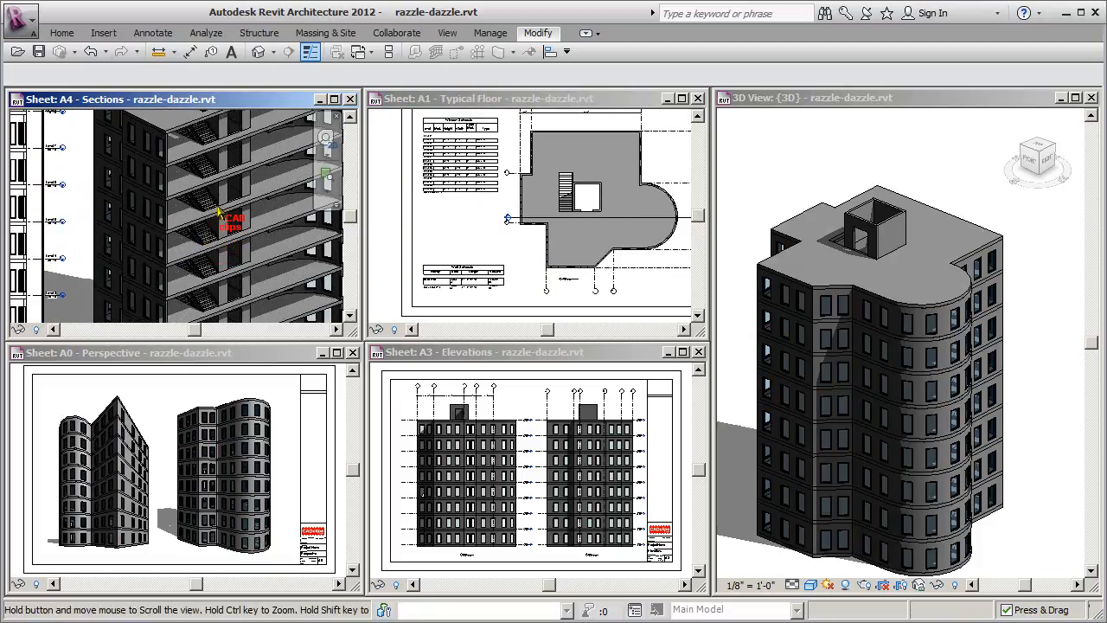
pyautogui.moveTo(220, 195); pyautogui.dragTo(192, 266, button='middle')
pyautogui.scroll(1, 212, 199)
pyautogui.scroll(-5, 214, 203)
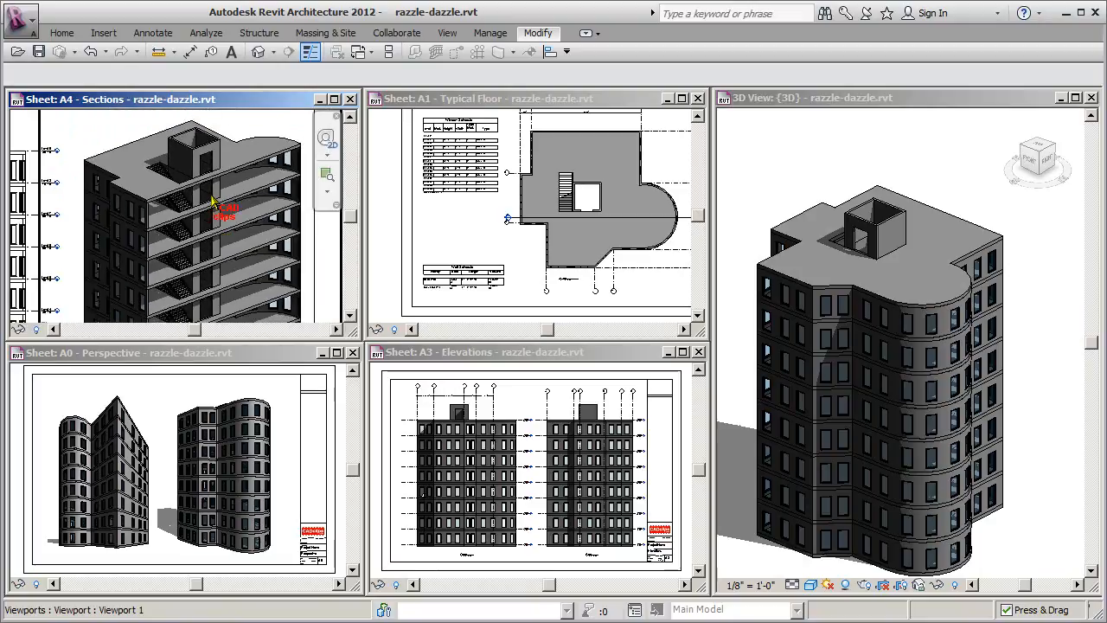
# Step: Inspect both perspective views on the Perspective sheet and switch to the Elevations sheet
pyautogui.click(178, 439)
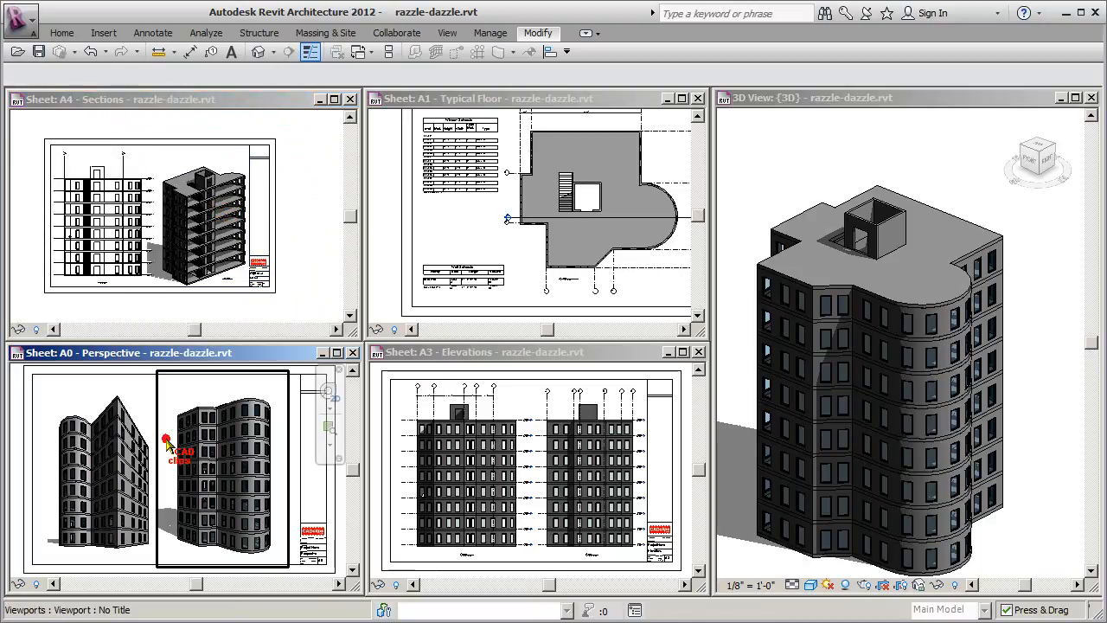
pyautogui.scroll(3, 196, 484)
pyautogui.moveTo(153, 469); pyautogui.dragTo(192, 467, button='middle')
pyautogui.scroll(-2, 234, 458)
pyautogui.scroll(-2, 192, 467)
pyautogui.click(531, 457)
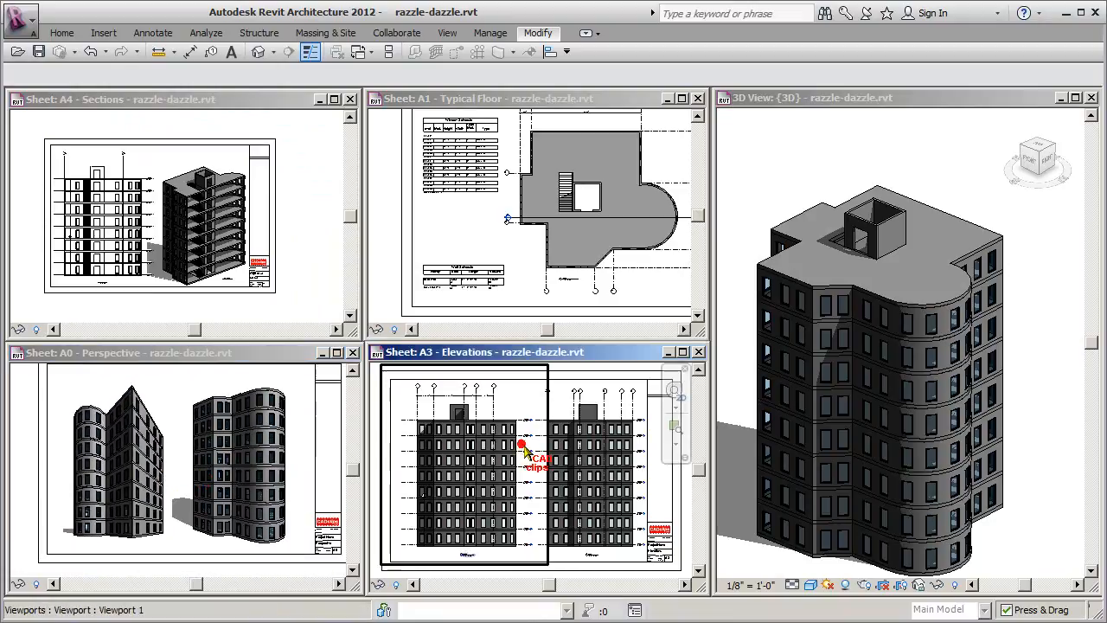
# Step: Fit the Typical Floor and Sections sheets in their windows and recentre the tower in the 3D view for an overall review
pyautogui.click(761, 176)
pyautogui.click(597, 184)
pyautogui.scroll(-2, 596, 183)
pyautogui.moveTo(597, 183); pyautogui.dragTo(570, 198, button='middle')
pyautogui.click(778, 149)
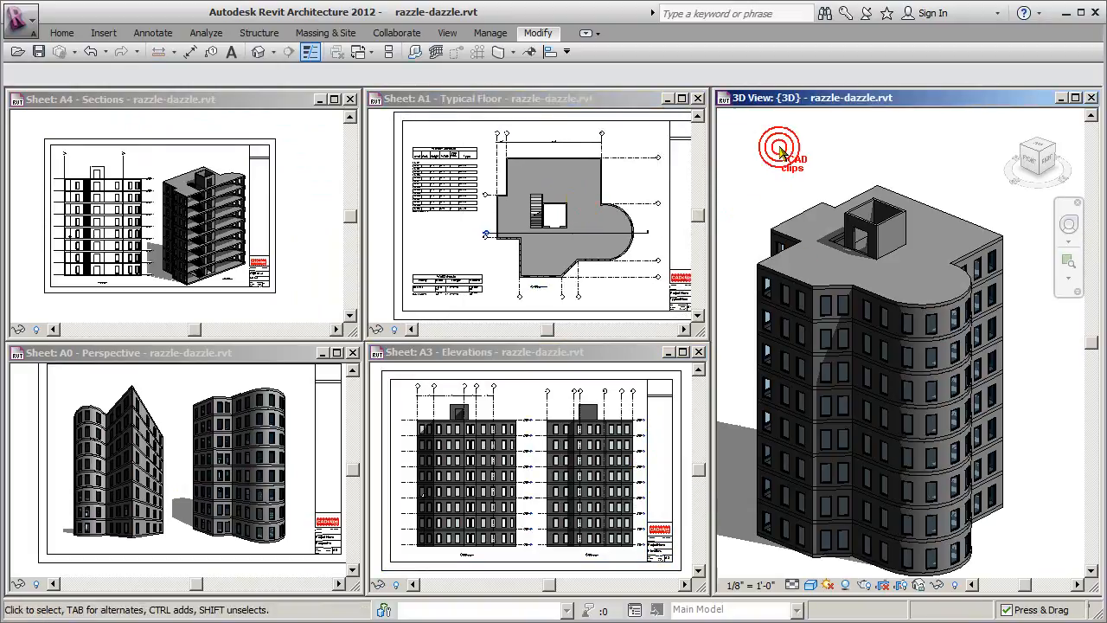
pyautogui.click(333, 204)
pyautogui.scroll(3, 333, 204)
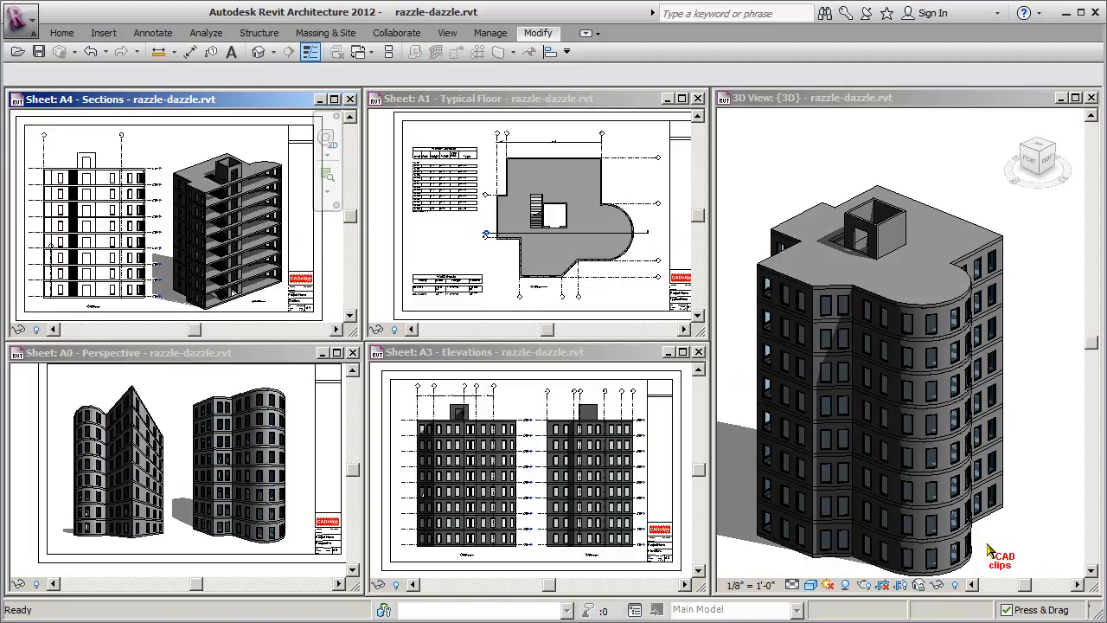
pyautogui.click(899, 148)
pyautogui.moveTo(867, 147); pyautogui.dragTo(886, 135, button='middle')
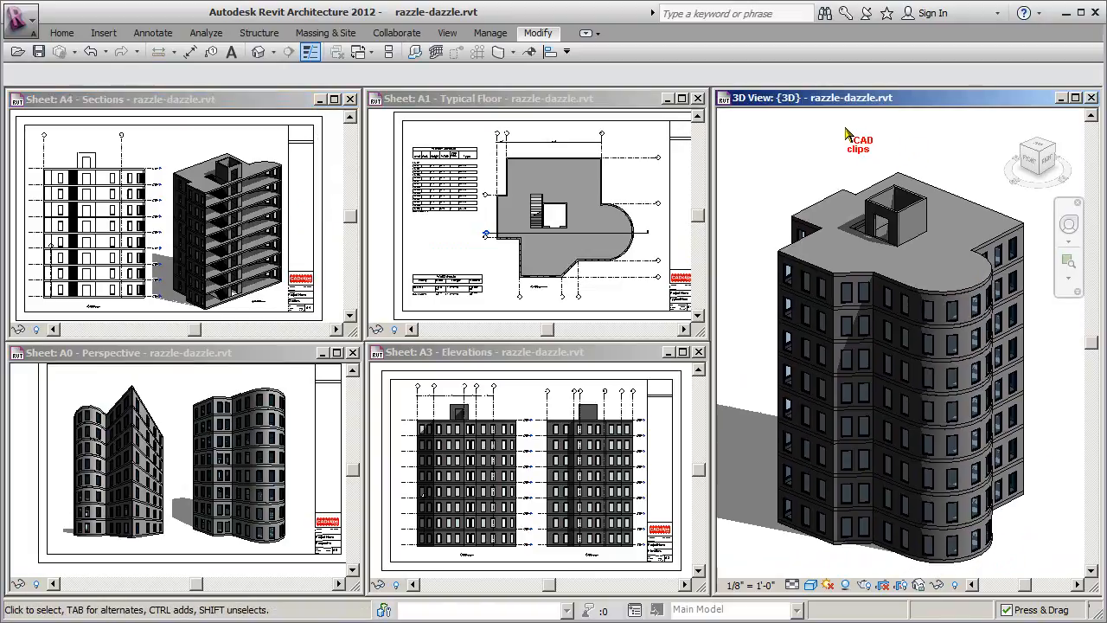